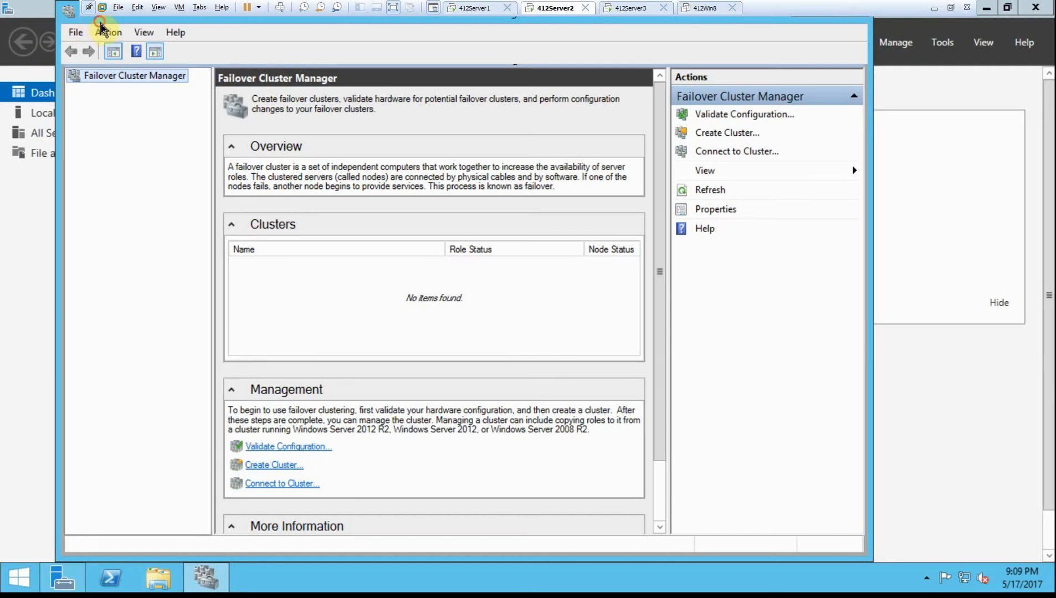
# - Start creating a new failover cluster and add 412Server2 to its selected servers
pyautogui.moveTo(99, 25); pyautogui.dragTo(90, 62)
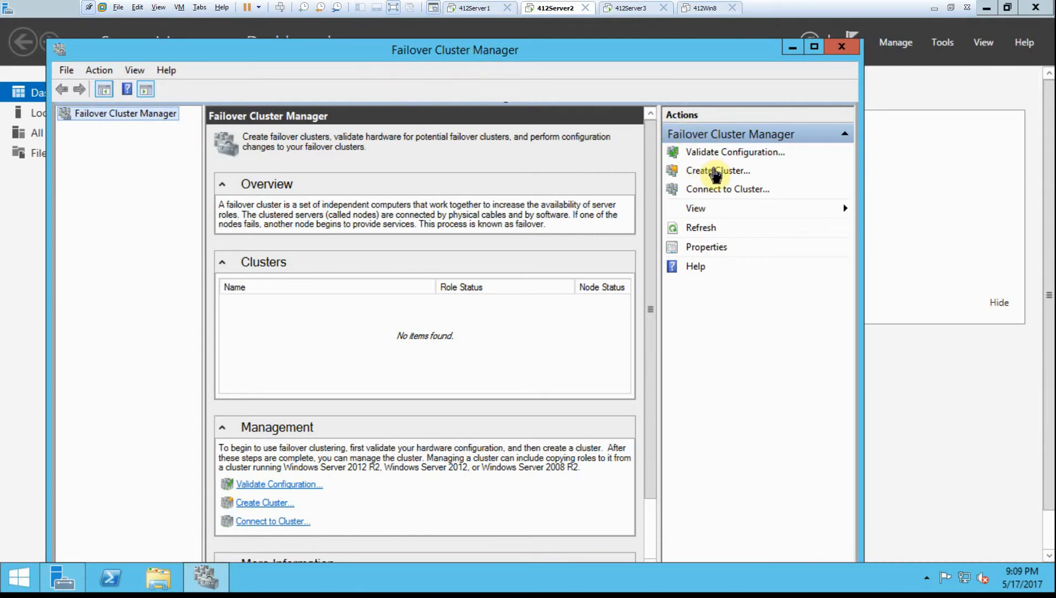
pyautogui.click(720, 170)
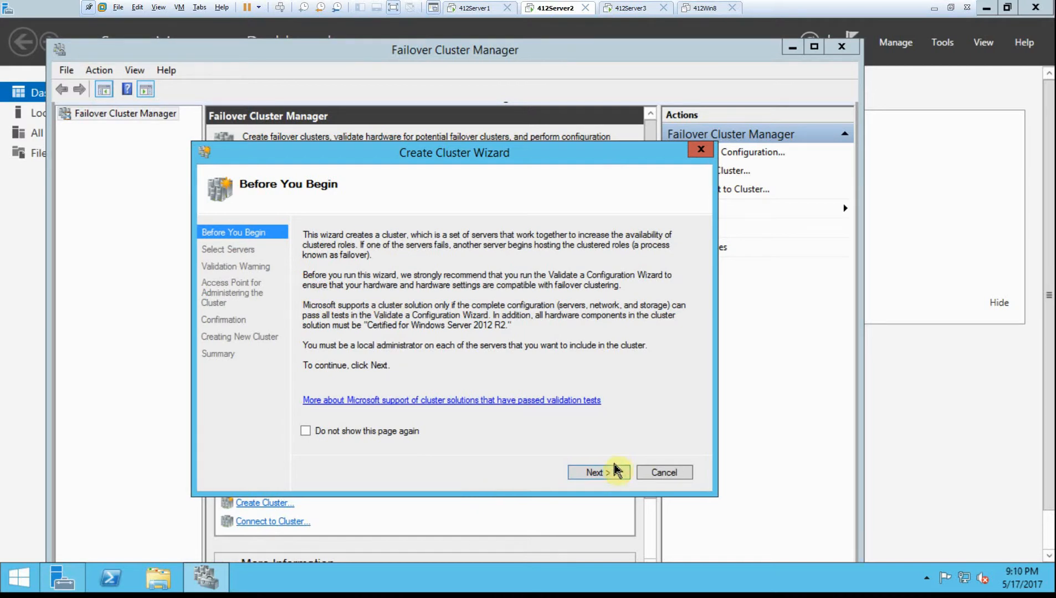
pyautogui.click(605, 475)
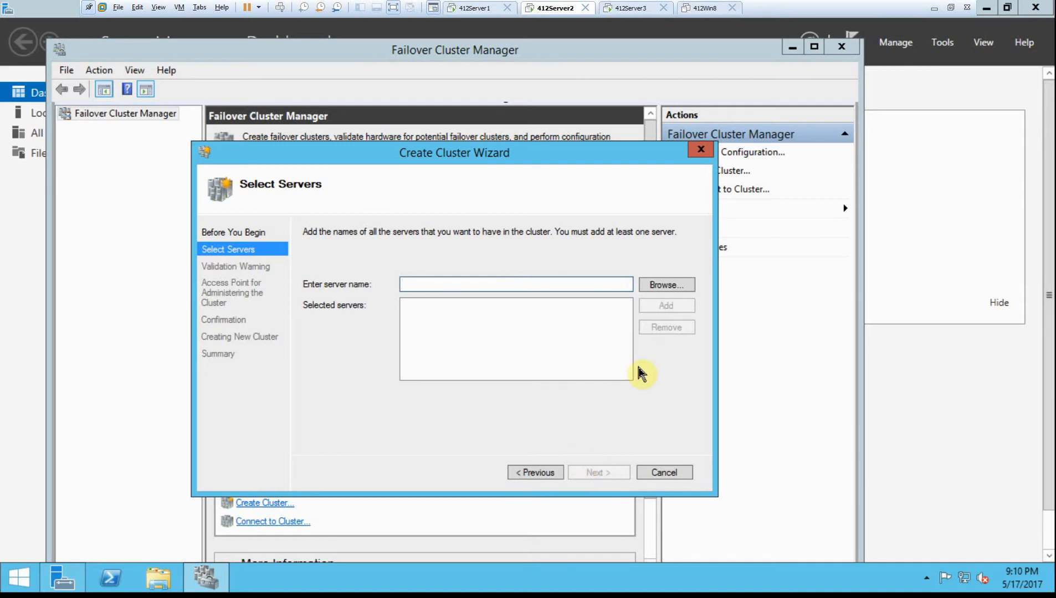
pyautogui.write('412')
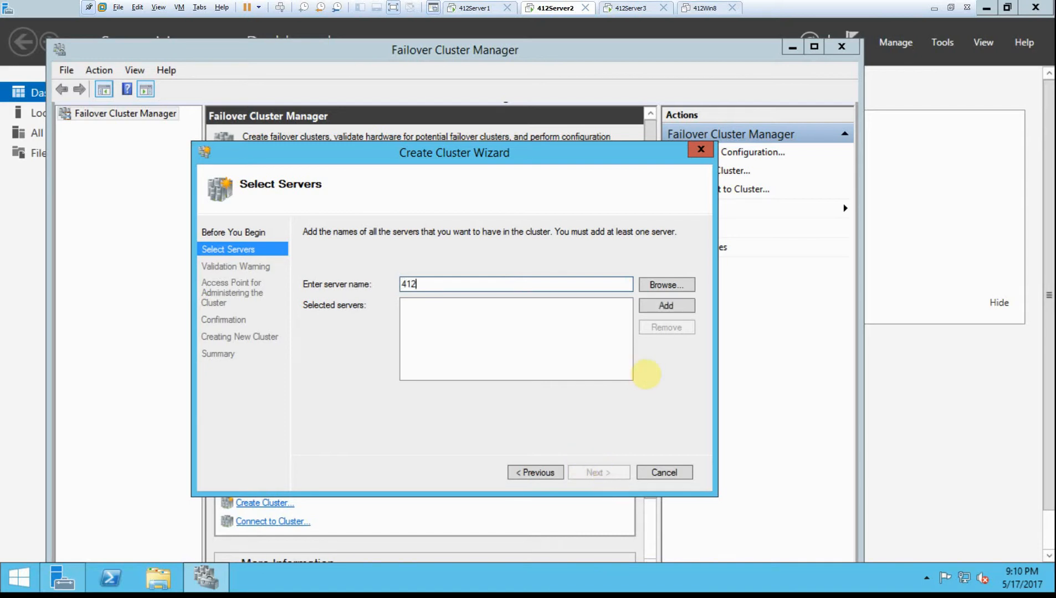
pyautogui.write('Servwr')
pyautogui.press('BackSpace')
pyautogui.write('er2')
pyautogui.click(686, 302)
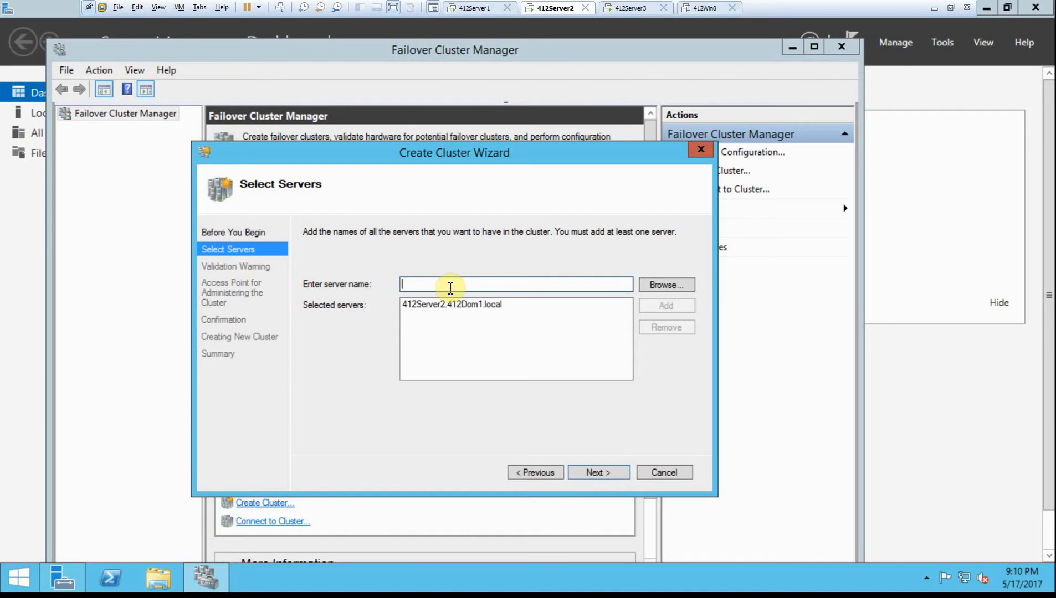
# - Add 412Server3 as the second cluster server and accept the server selection
pyautogui.write('412')
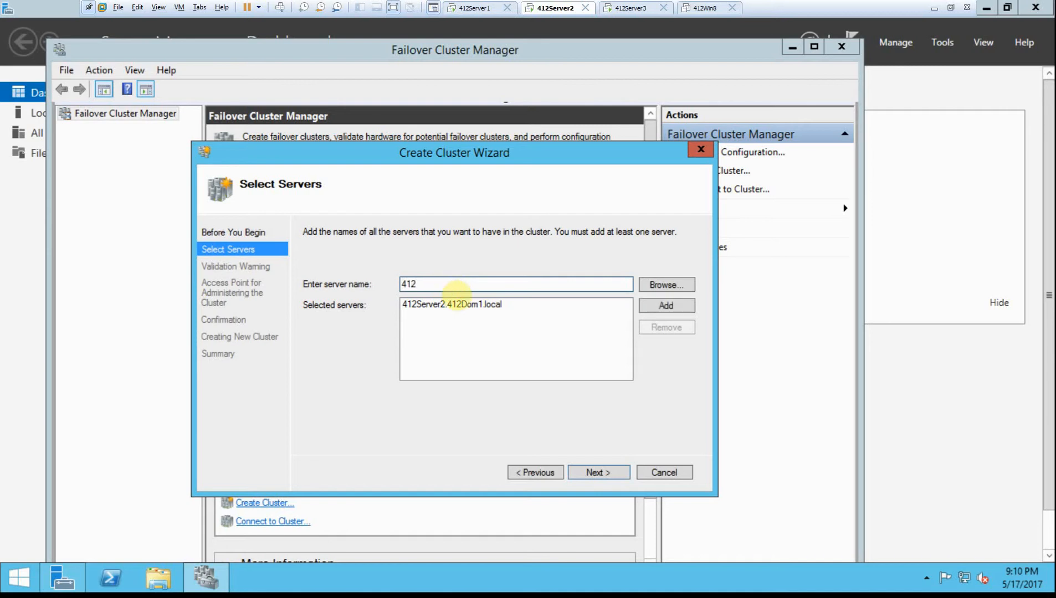
pyautogui.write('Server3')
pyautogui.click(648, 307)
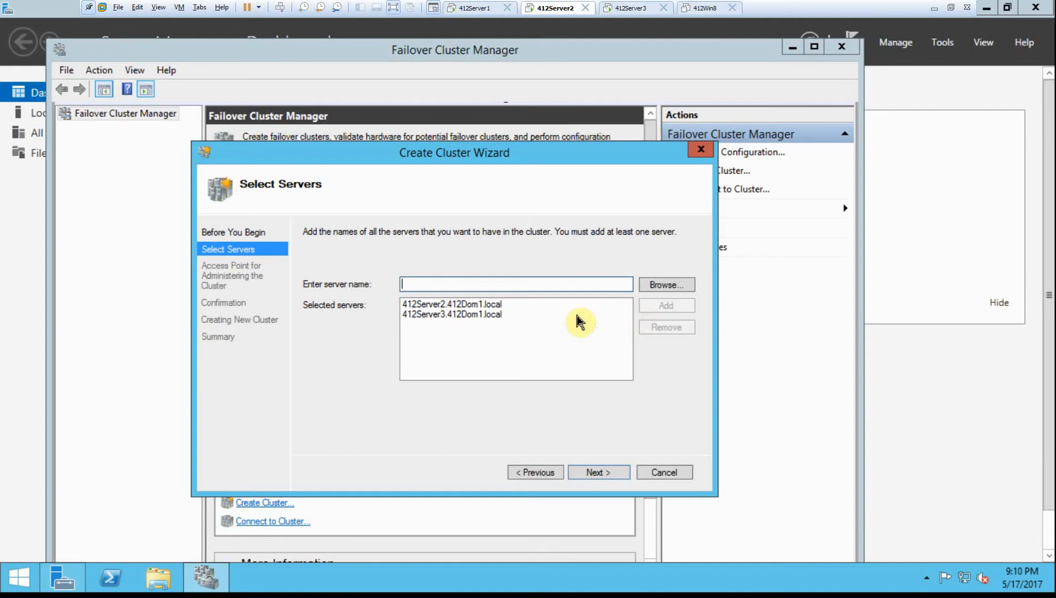
pyautogui.click(614, 474)
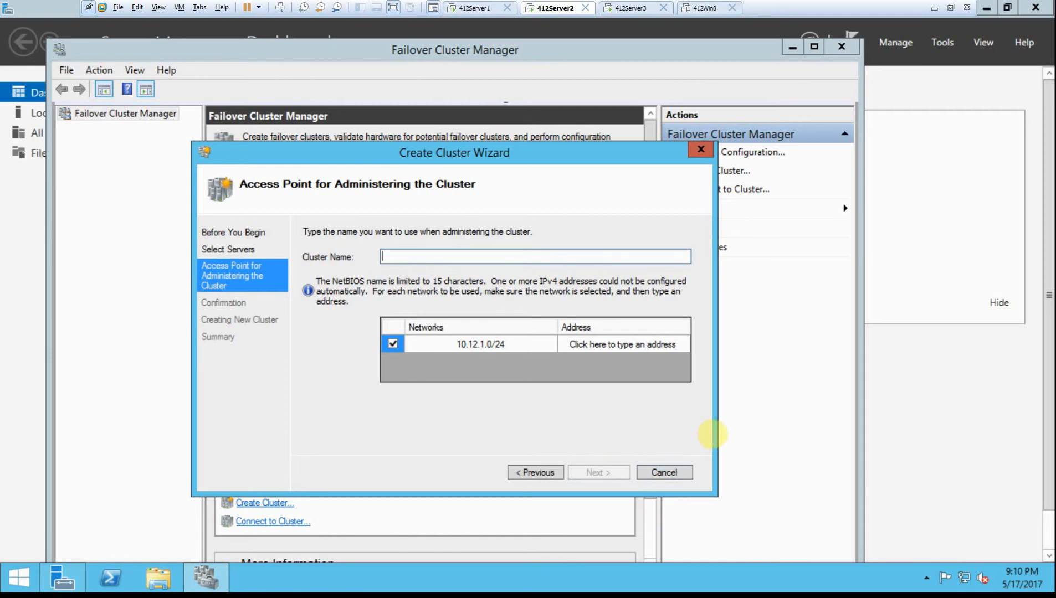
# - Name the cluster Failover1 and assign it the address 10.12.1.150 on the 10.12.1.0/24 network
pyautogui.write('Failover1')
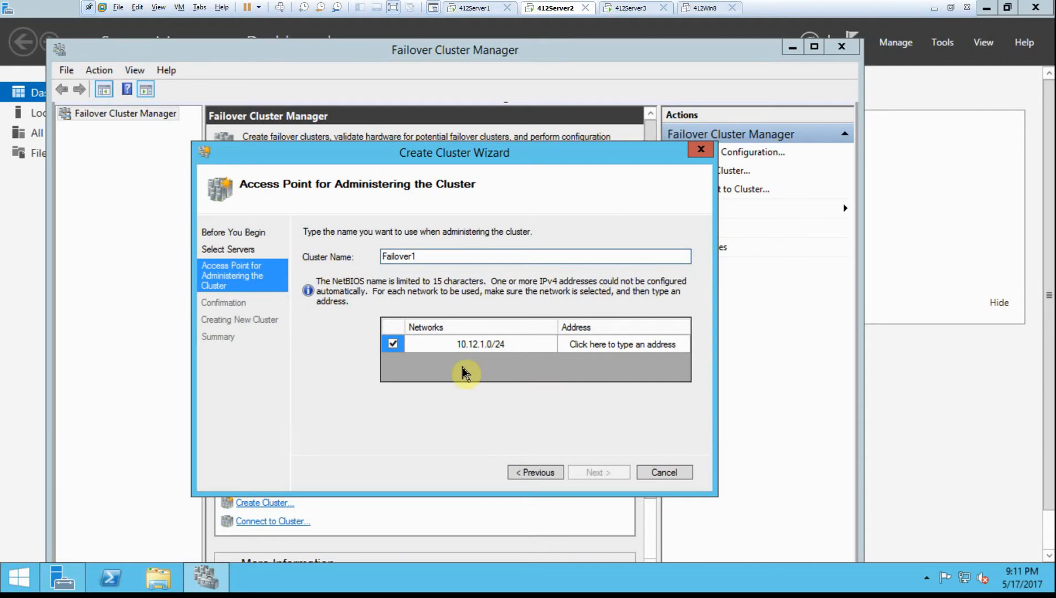
pyautogui.click(610, 343)
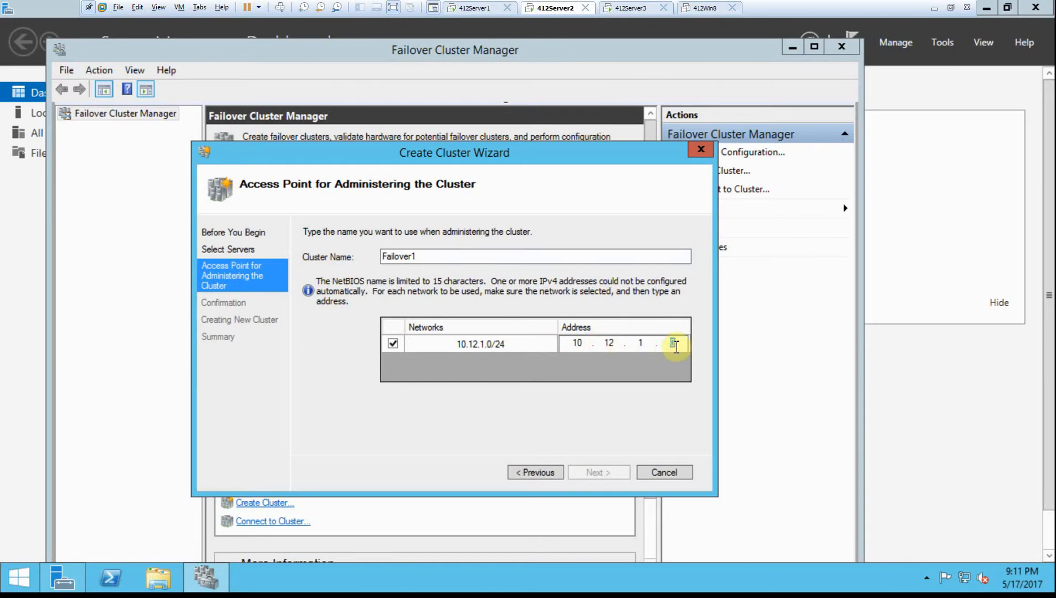
pyautogui.click(674, 344)
pyautogui.press('BackSpace')
pyautogui.write('1')
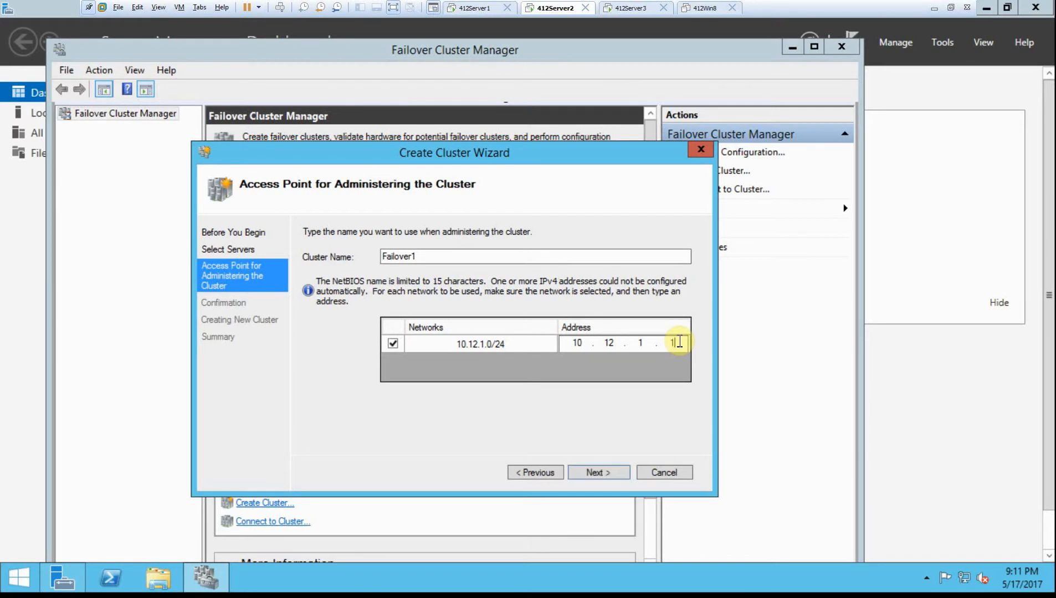
pyautogui.write('50')
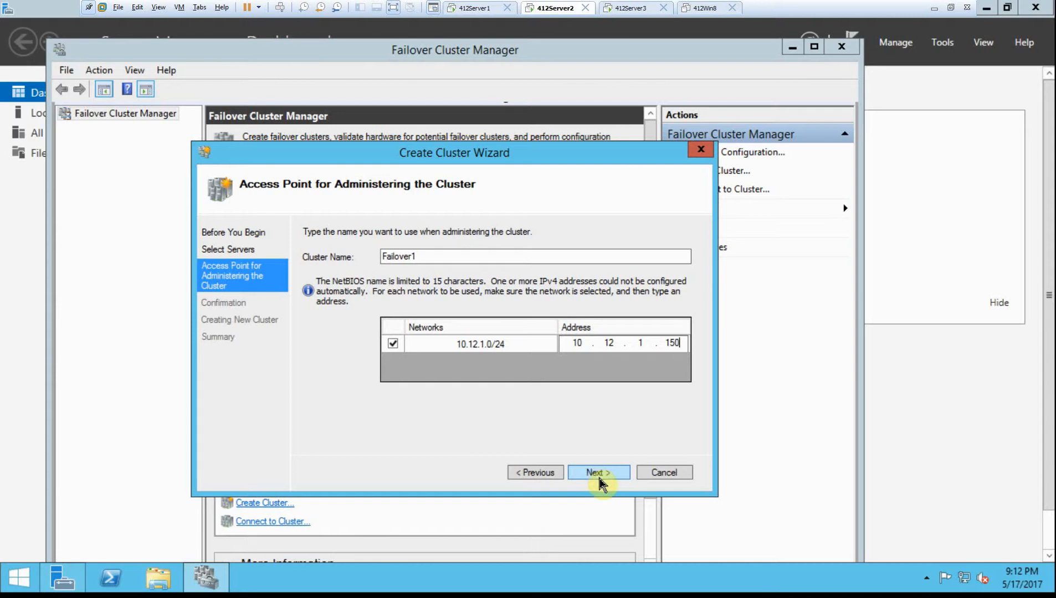
pyautogui.click(597, 477)
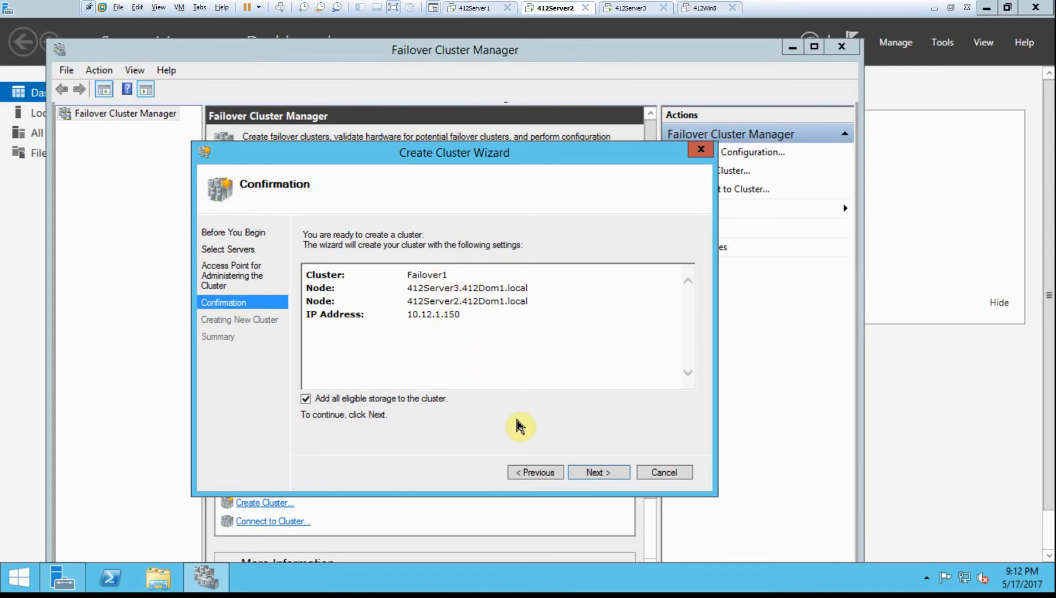
# - Create the cluster with all eligible storage added and review the warnings in its summary
pyautogui.click(588, 473)
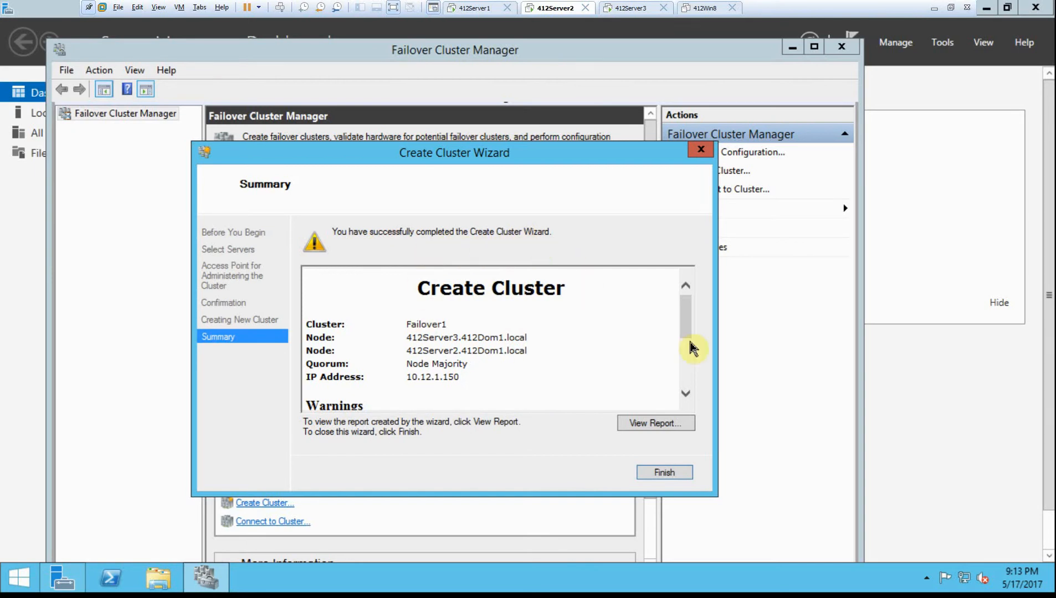
pyautogui.moveTo(686, 318); pyautogui.dragTo(665, 363)
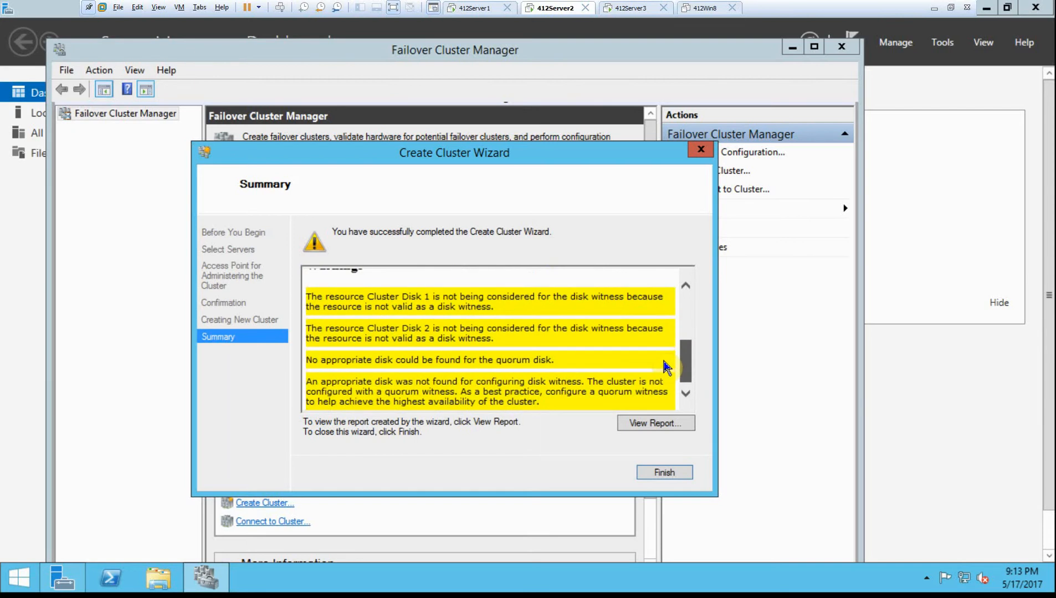
pyautogui.moveTo(667, 368); pyautogui.dragTo(667, 370)
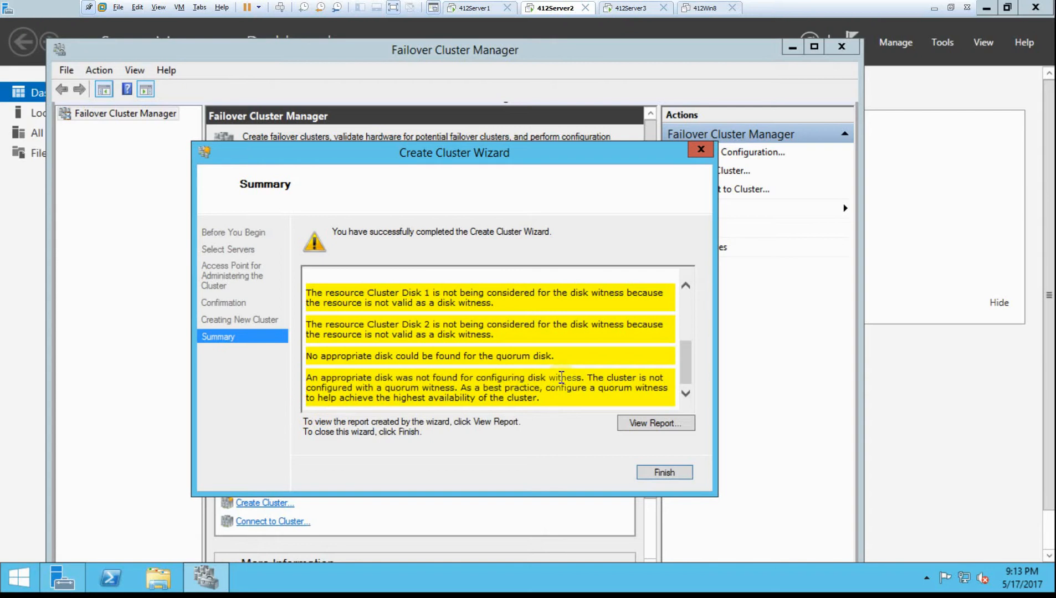
# - Open Disk Management and examine the status of the two 10 GB disks, Disk 2 and Disk 3
pyautogui.rightClick(18, 574)
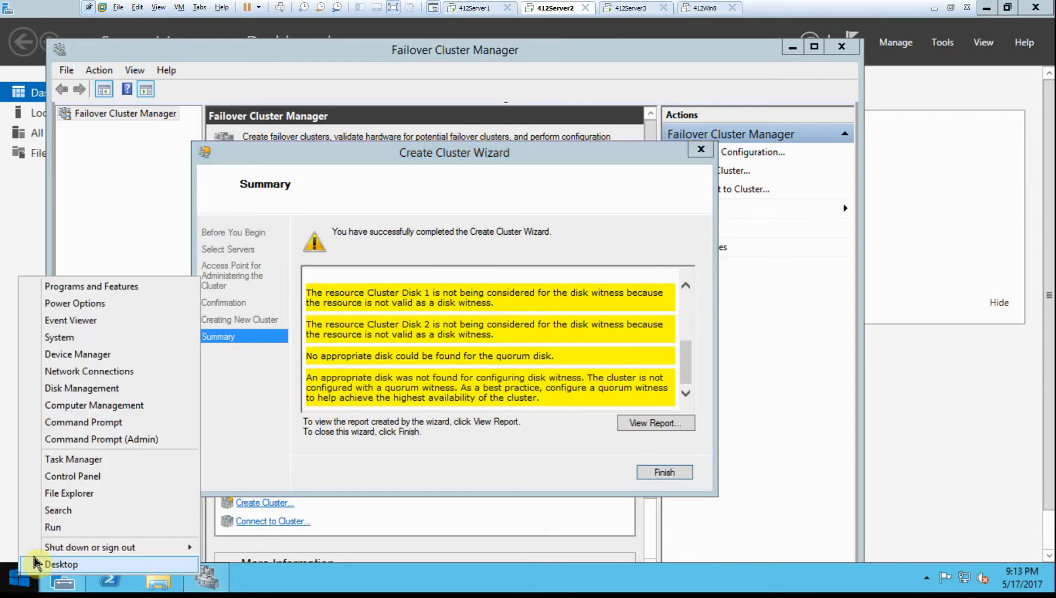
pyautogui.click(85, 390)
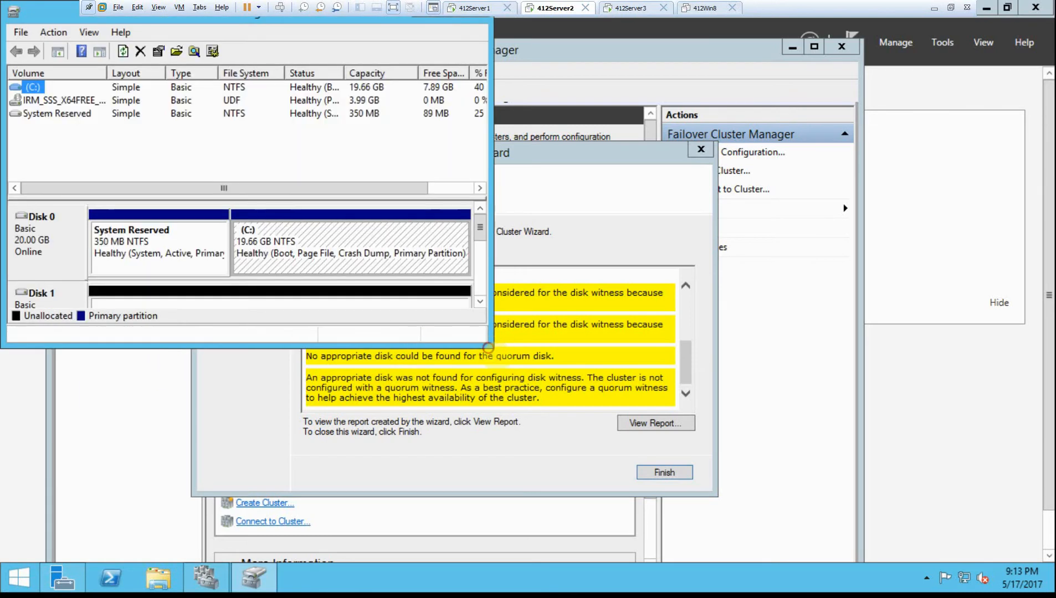
pyautogui.moveTo(491, 346); pyautogui.dragTo(701, 516)
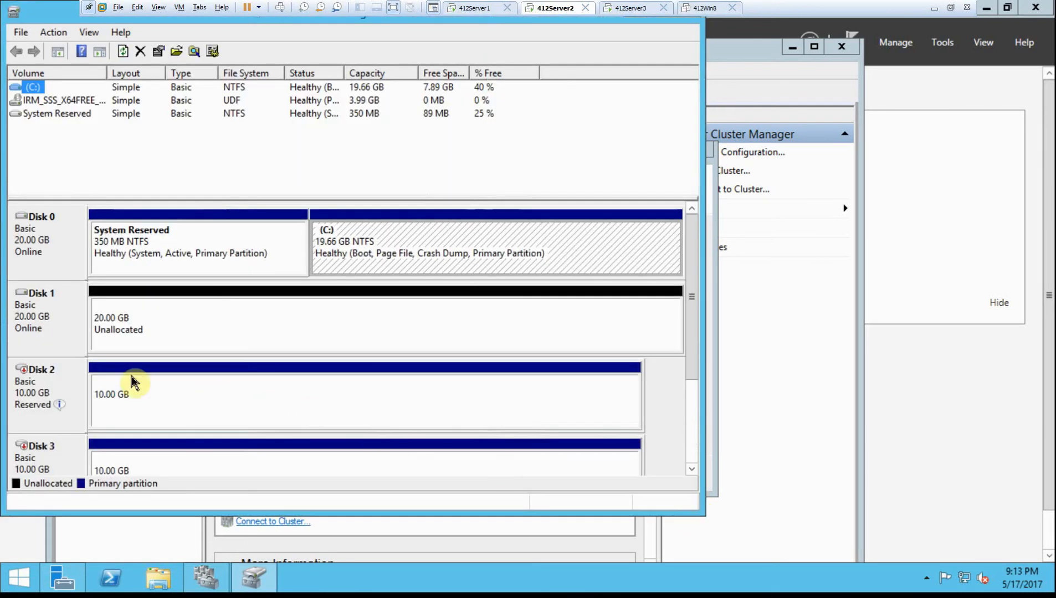
pyautogui.moveTo(43, 404)
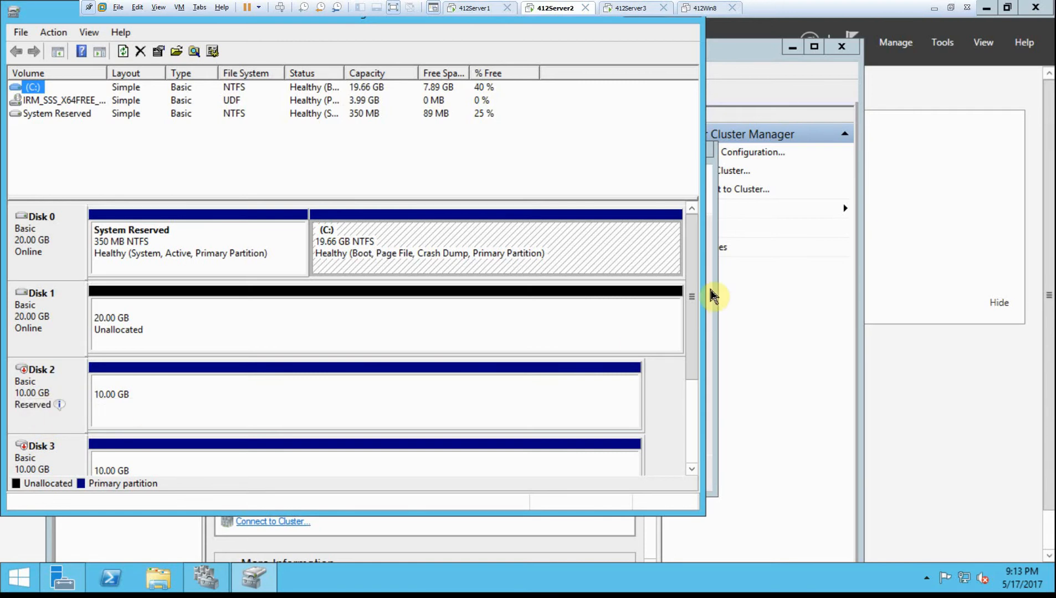
pyautogui.moveTo(691, 278); pyautogui.dragTo(685, 330)
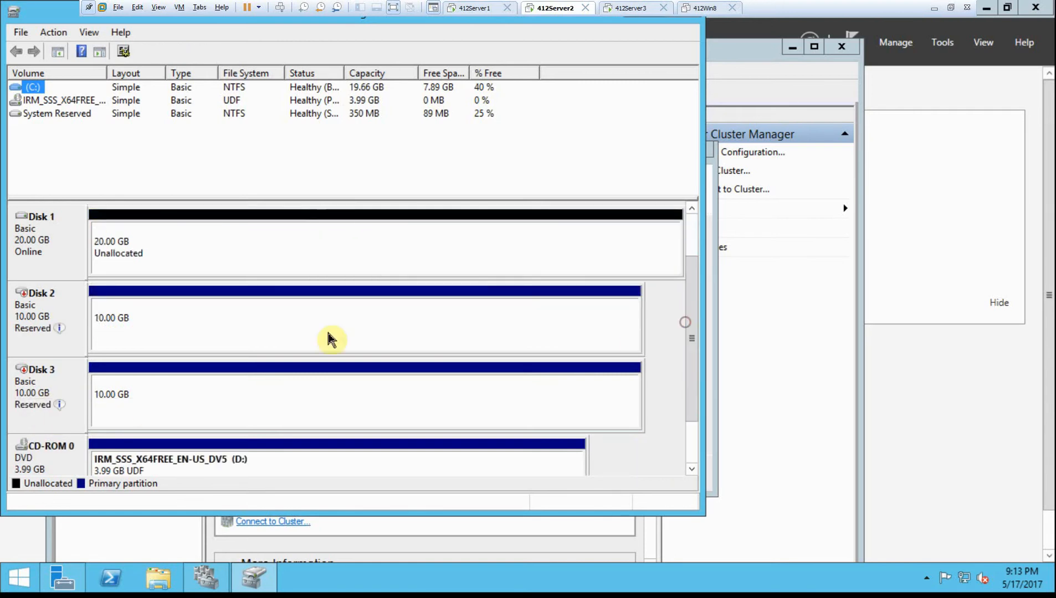
pyautogui.moveTo(49, 410)
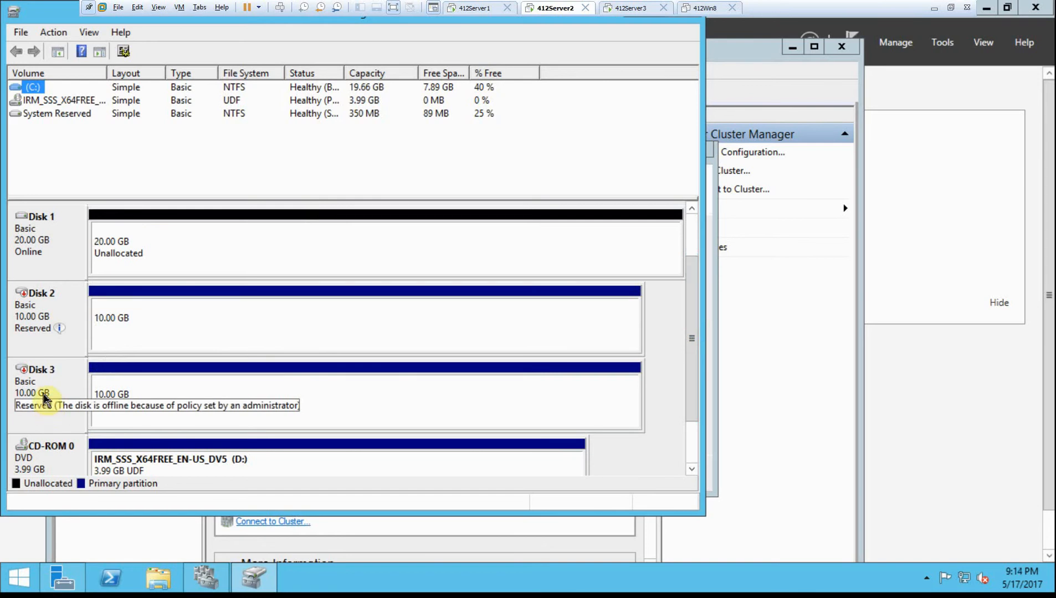
# - Try to bring Disk 2 and Disk 3 online
pyautogui.rightClick(52, 327)
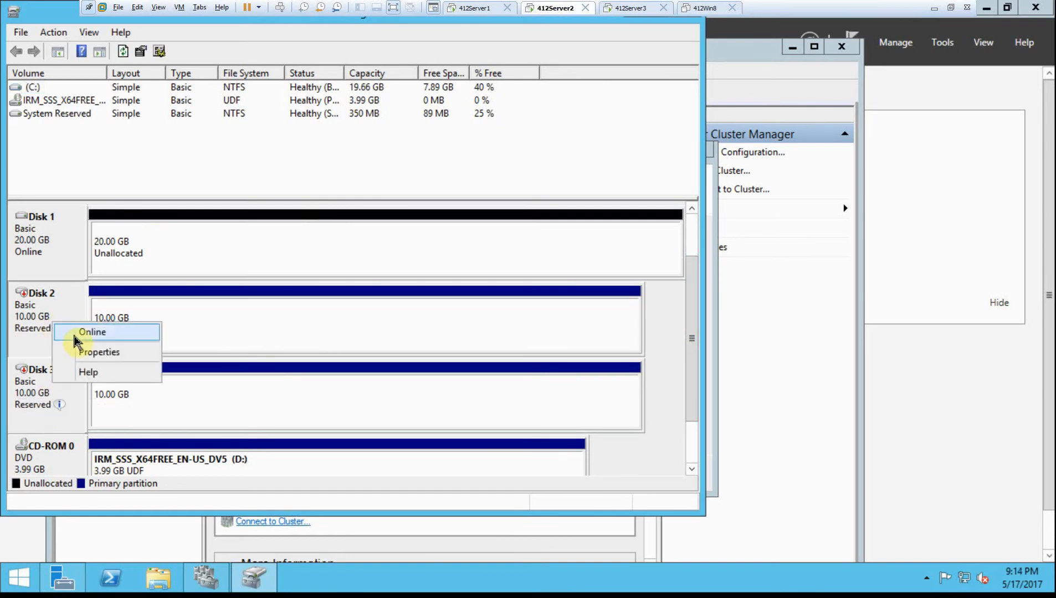
pyautogui.click(81, 331)
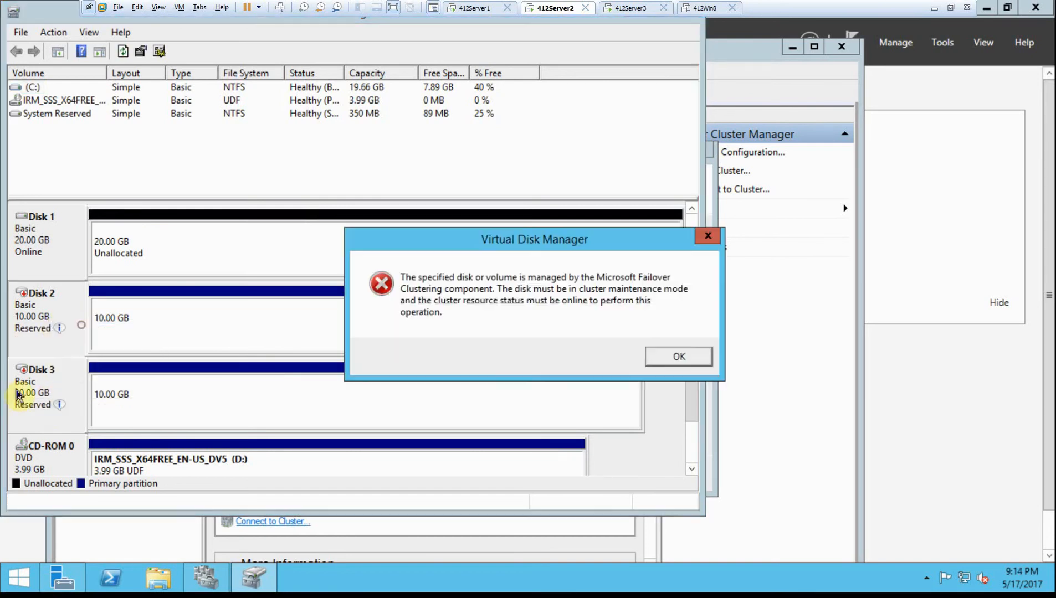
pyautogui.click(678, 359)
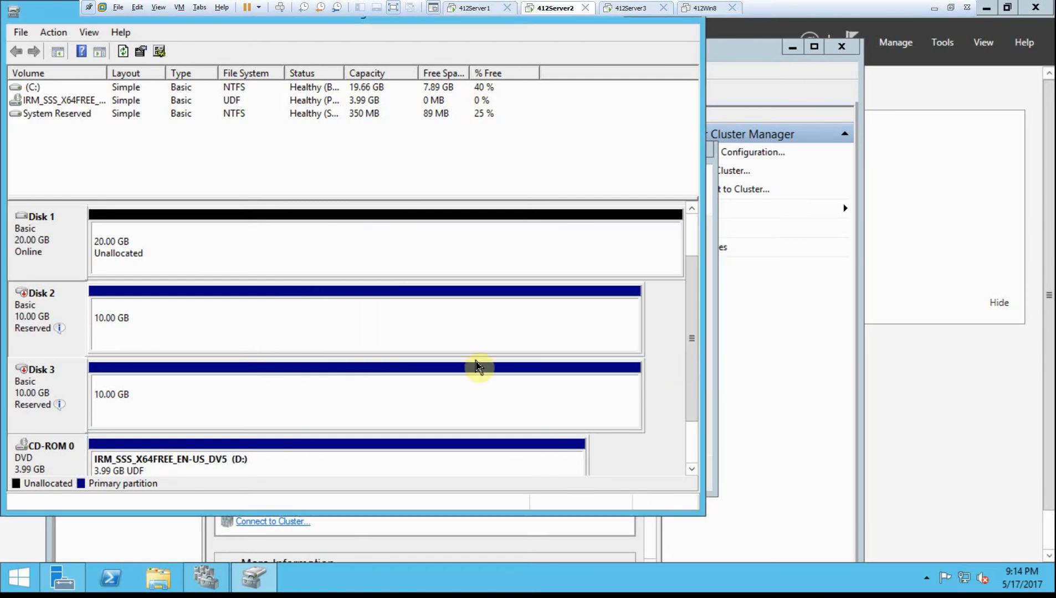
pyautogui.rightClick(61, 380)
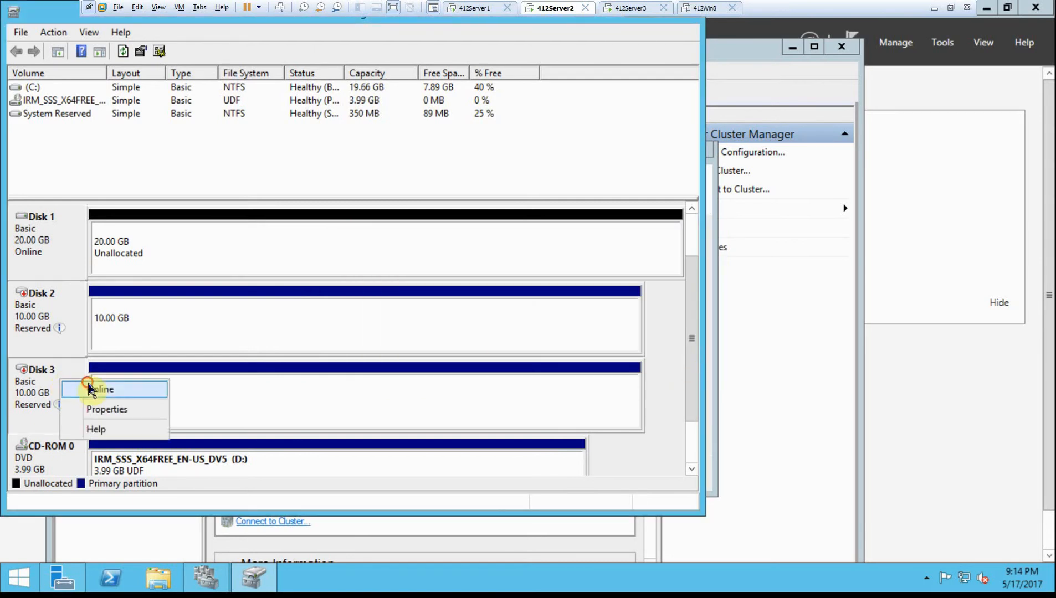
pyautogui.click(89, 389)
pyautogui.click(683, 359)
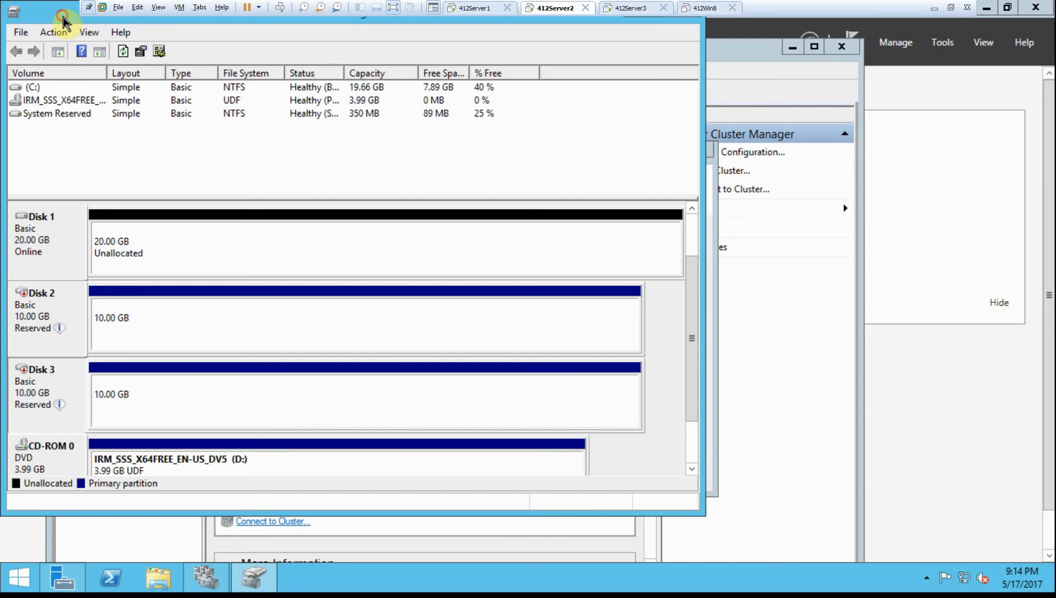
# - Close Disk Management and finish the Create Cluster Wizard
pyautogui.moveTo(66, 20); pyautogui.dragTo(69, 37)
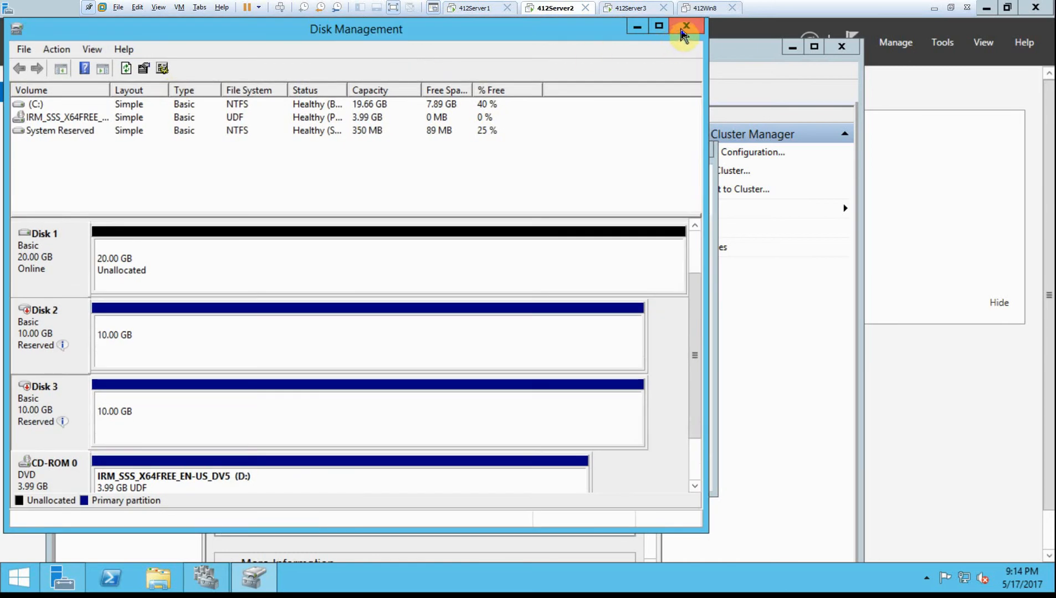
pyautogui.click(686, 25)
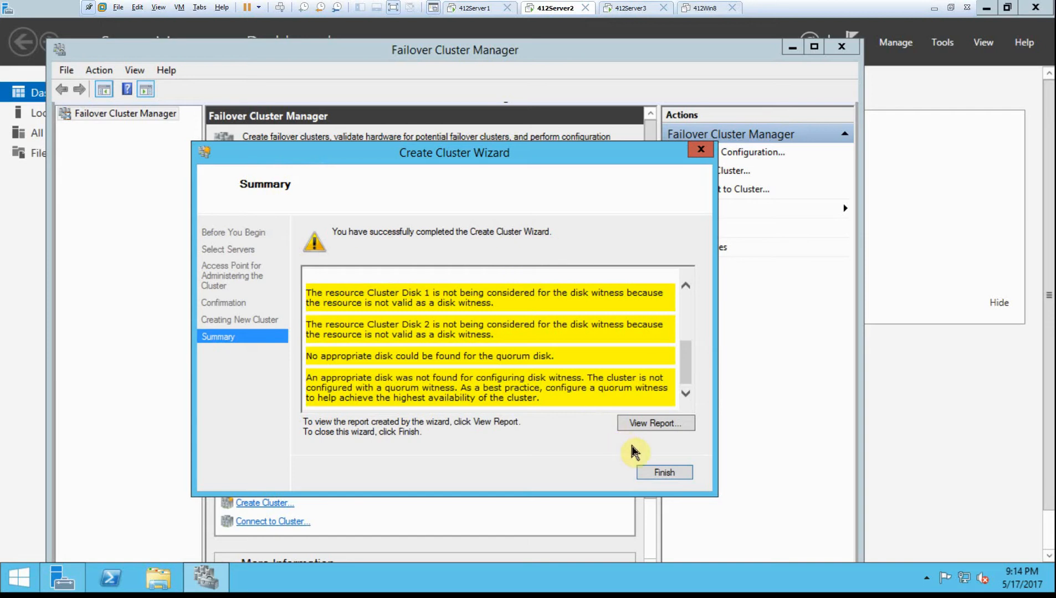
pyautogui.click(646, 472)
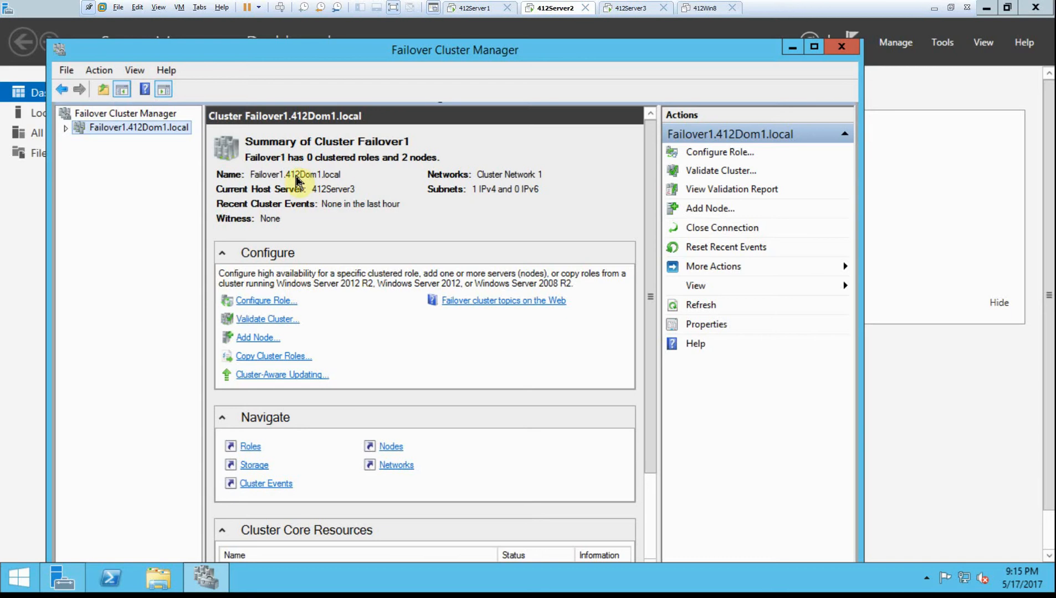
# - Collapse the Configure, Navigate and Cluster Core Resources sections of the cluster summary
pyautogui.click(224, 253)
pyautogui.click(222, 302)
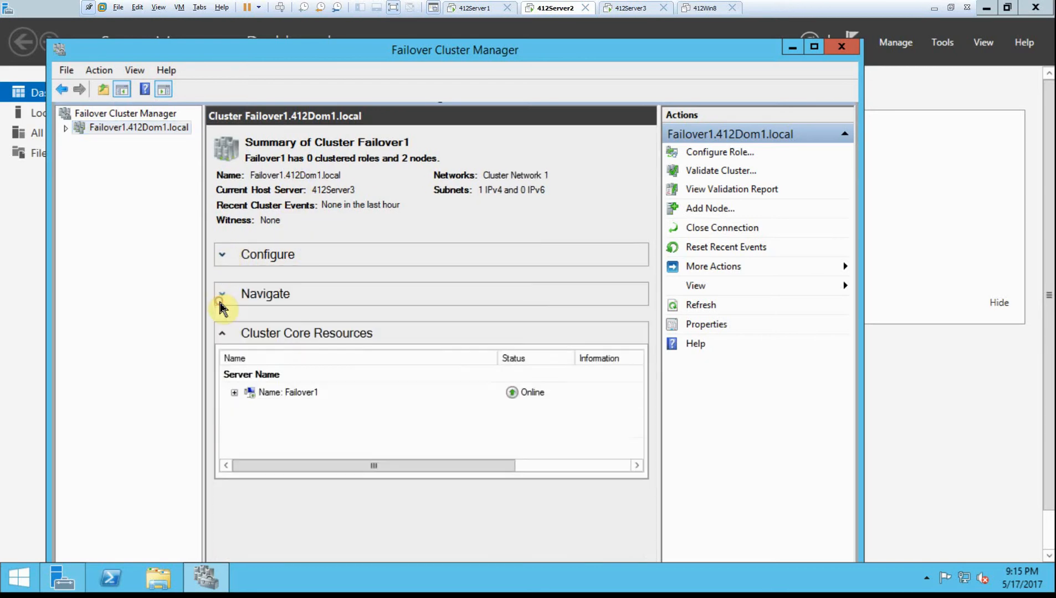
pyautogui.click(224, 334)
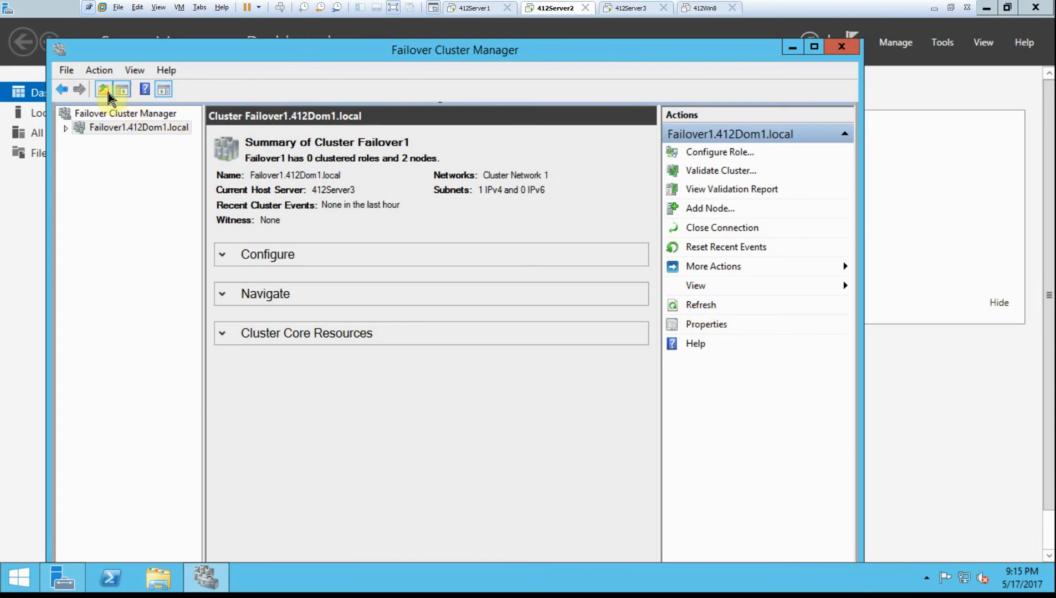
# - Expand the Failover1 cluster, list its nodes and view the details of 412Server2
pyautogui.click(65, 129)
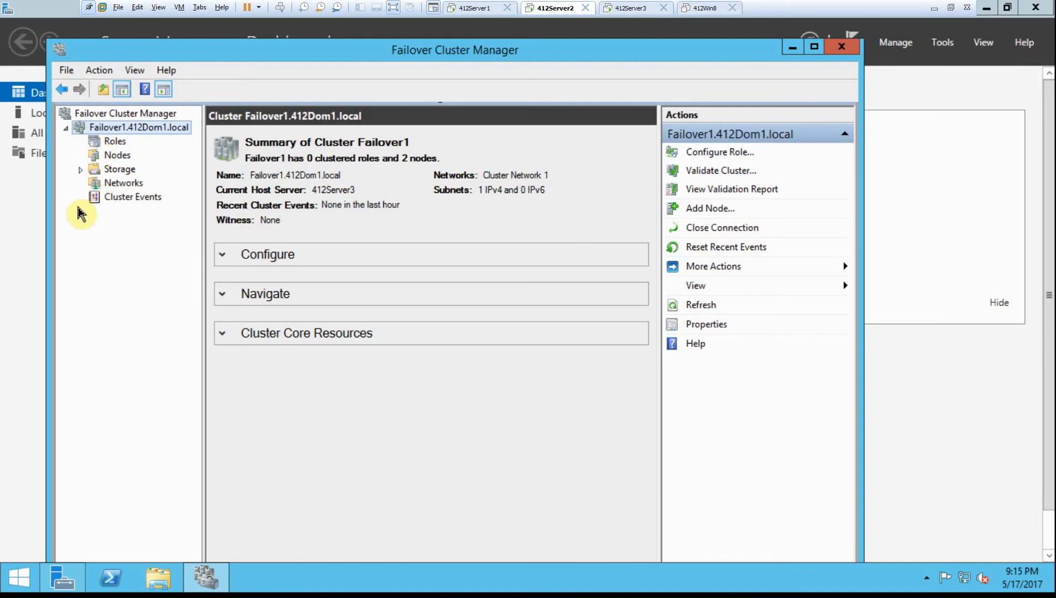
pyautogui.click(118, 157)
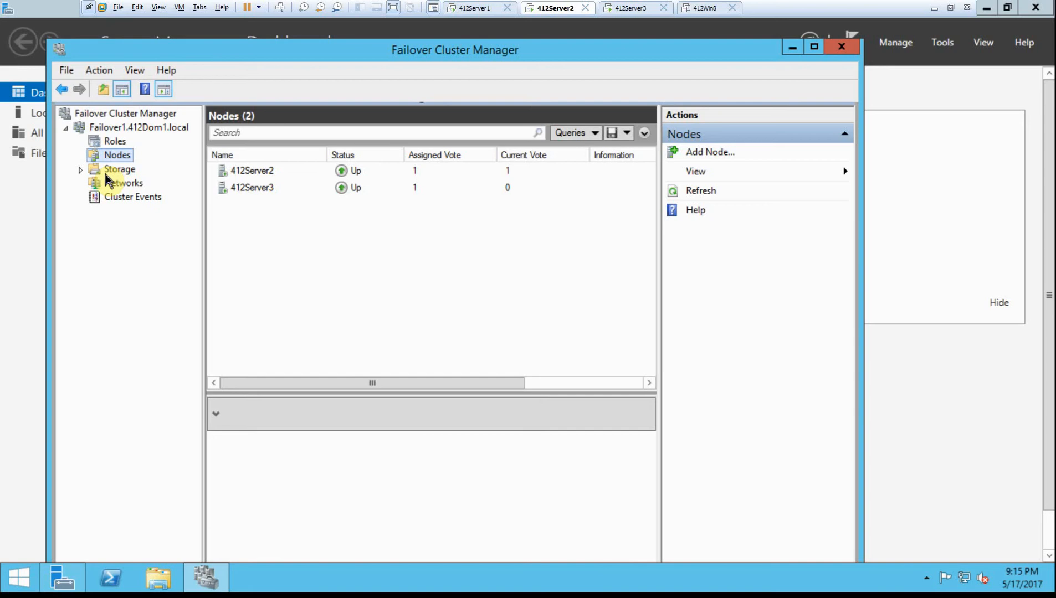
pyautogui.click(233, 168)
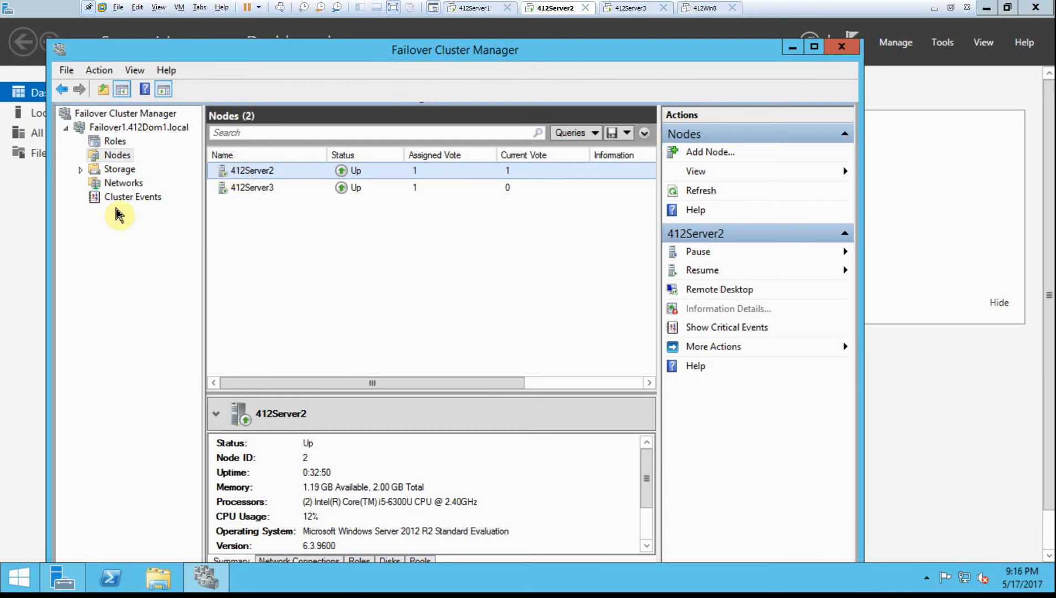
# - List the cluster's storage disks, and look briefly at the 412Server3 and 412Server1 machines before returning to 412Server2
pyautogui.click(80, 170)
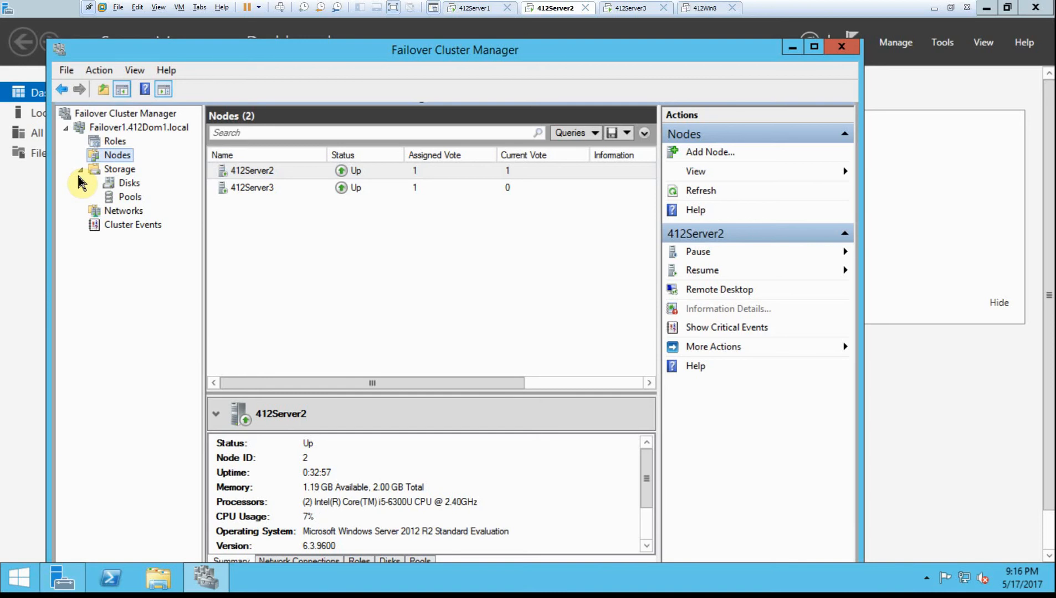
pyautogui.click(127, 184)
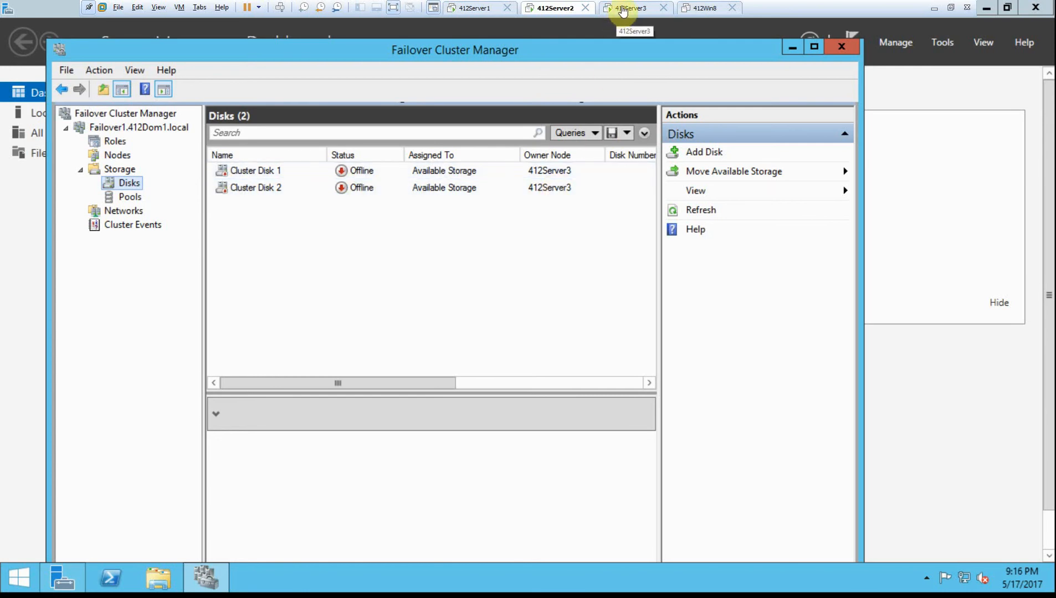
pyautogui.click(623, 11)
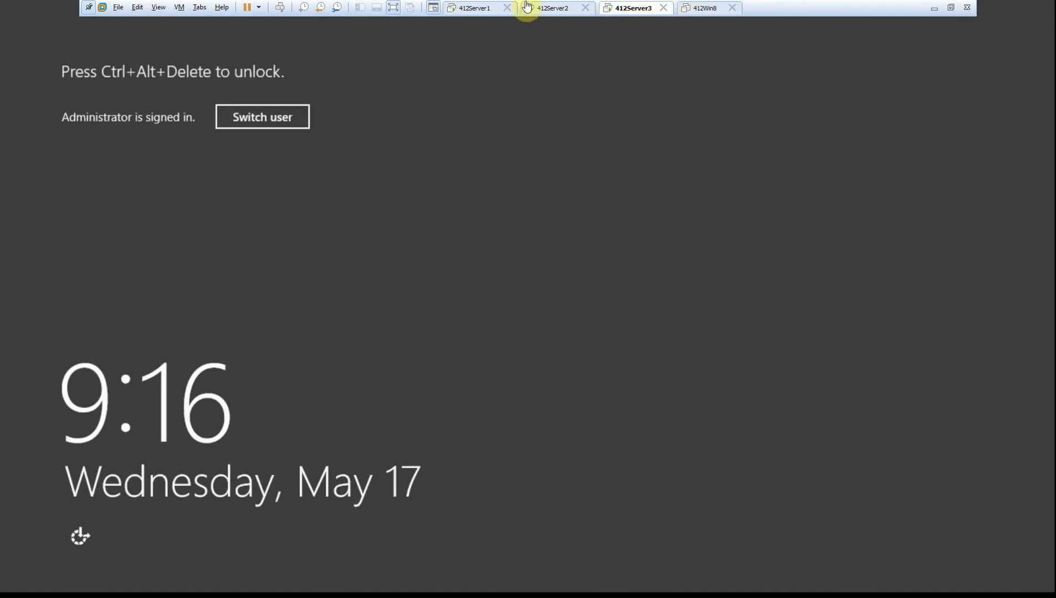
pyautogui.click(475, 8)
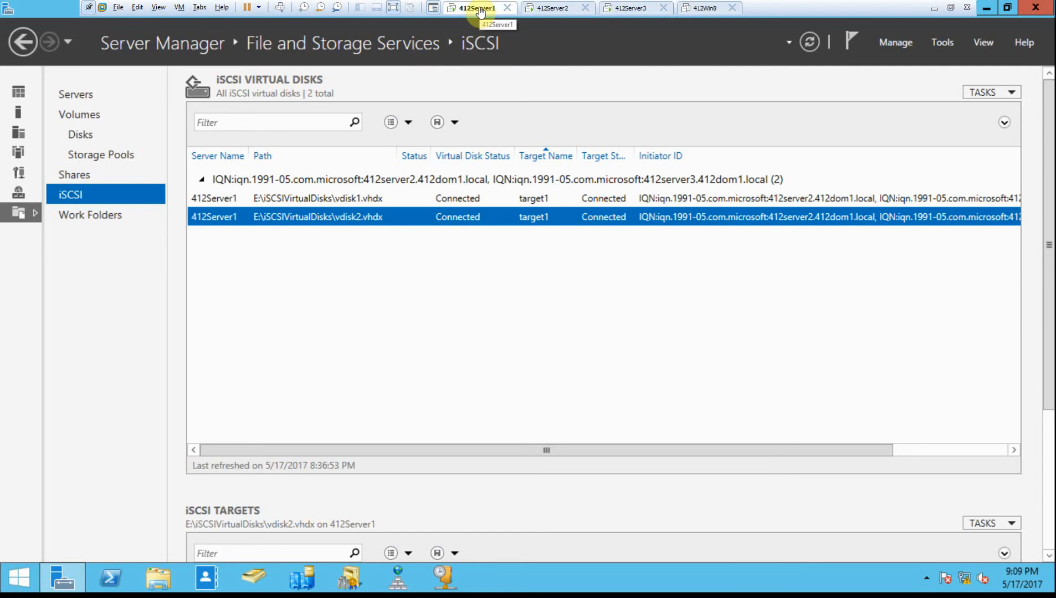
pyautogui.click(549, 7)
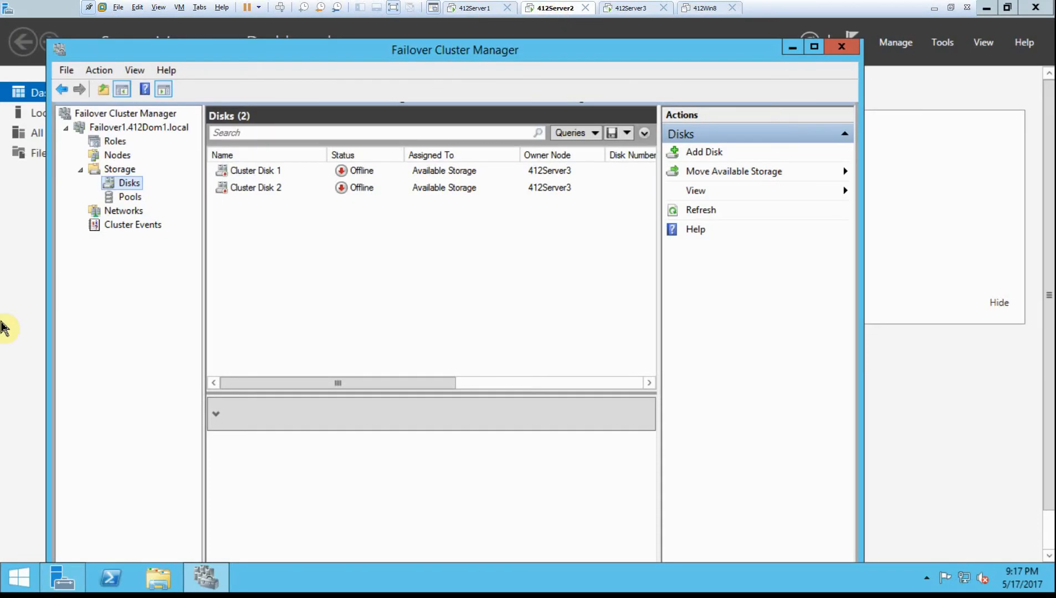
# - View the cluster's networks and close Failover Cluster Manager
pyautogui.click(110, 214)
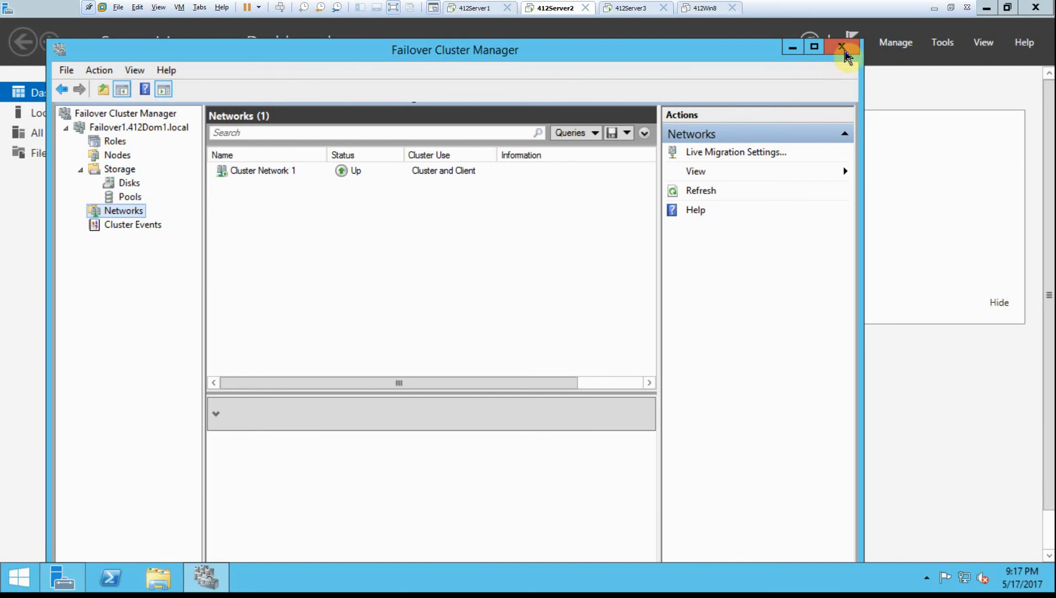
pyautogui.click(843, 48)
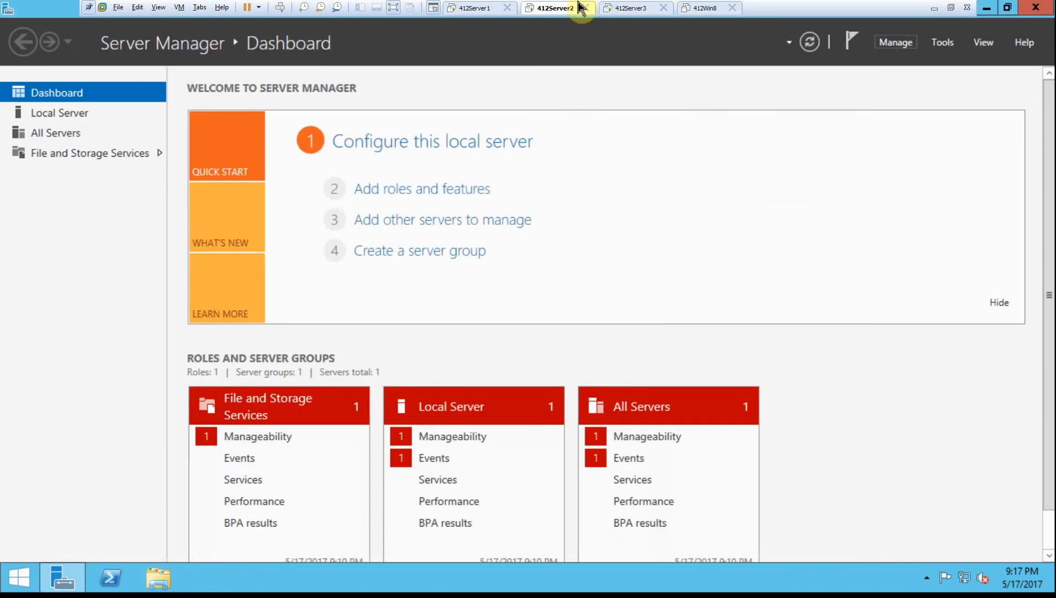
# - Switch to the 412Server1 machine and unlock it with the domain administrator's account password
pyautogui.click(480, 7)
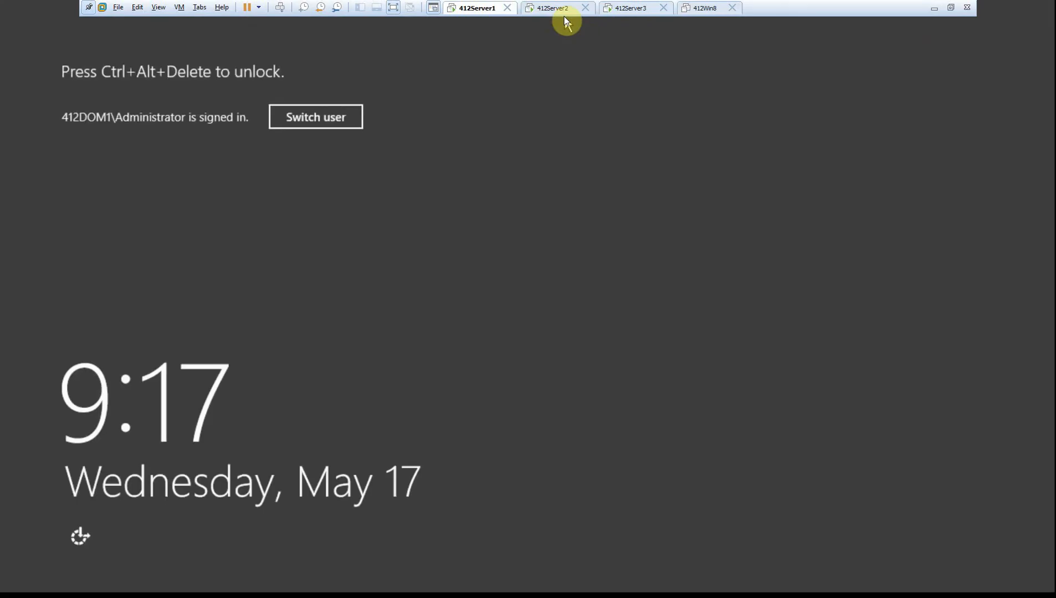
pyautogui.click(280, 7)
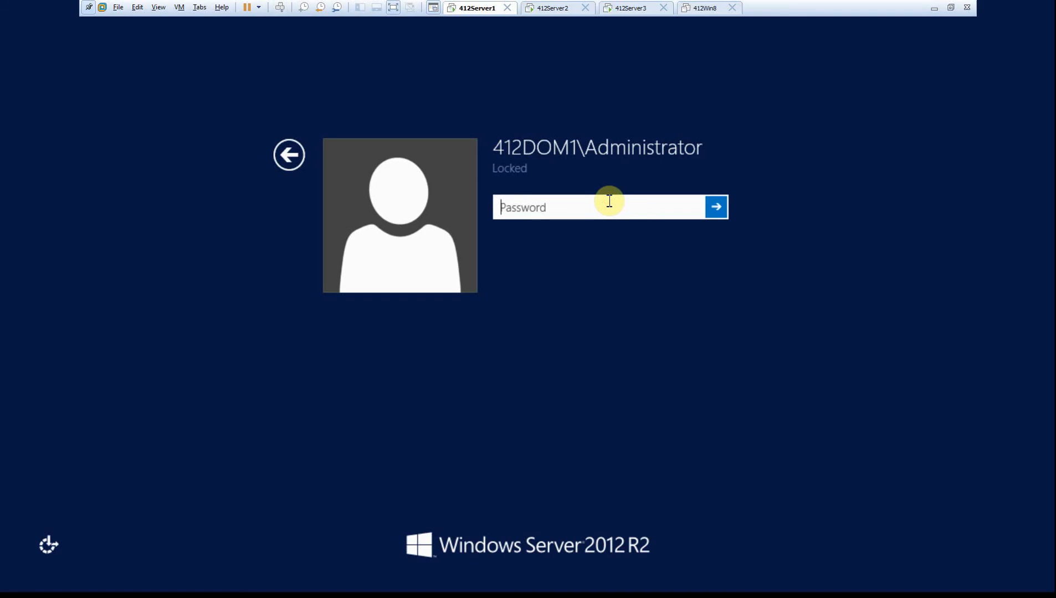
pyautogui.write('••••••••••')
pyautogui.press('Return')
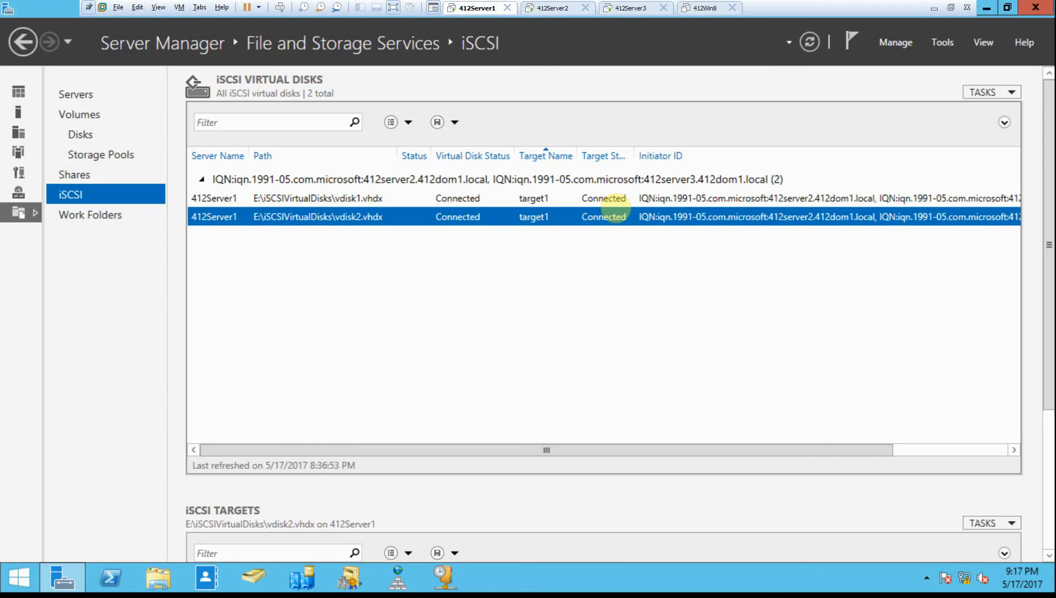
# - Look up the computer accounts in the Computers container of Active Directory Users and Computers, and close the console
pyautogui.click(953, 44)
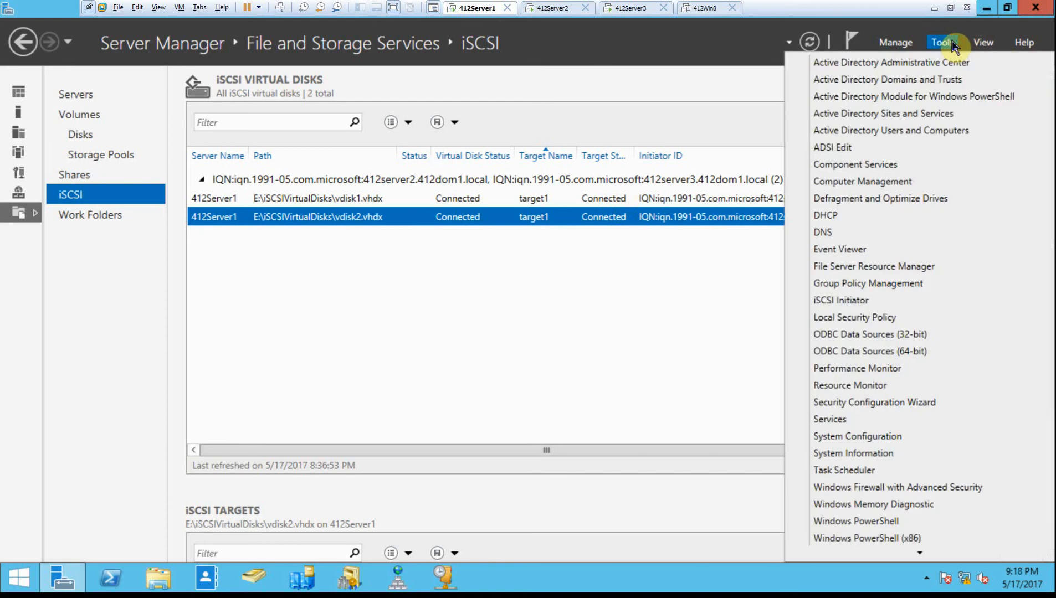
pyautogui.click(921, 130)
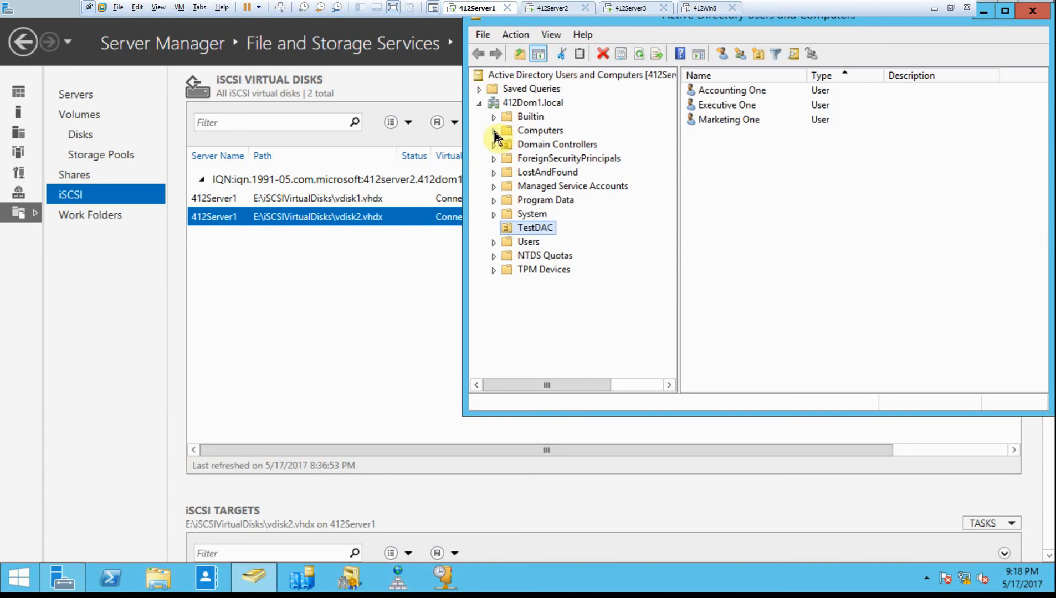
pyautogui.click(520, 132)
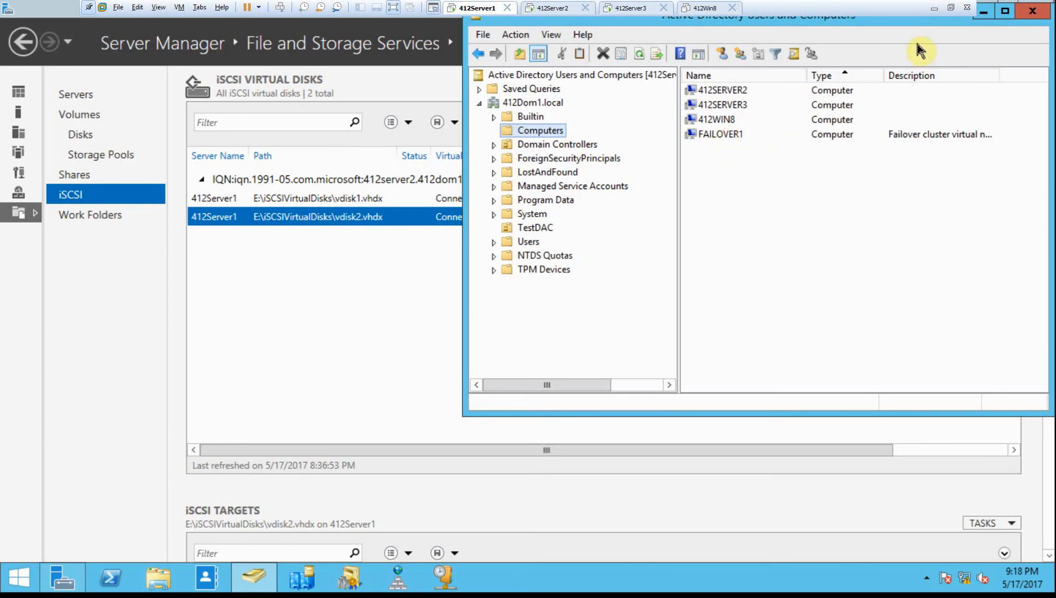
pyautogui.moveTo(894, 23); pyautogui.dragTo(855, 59)
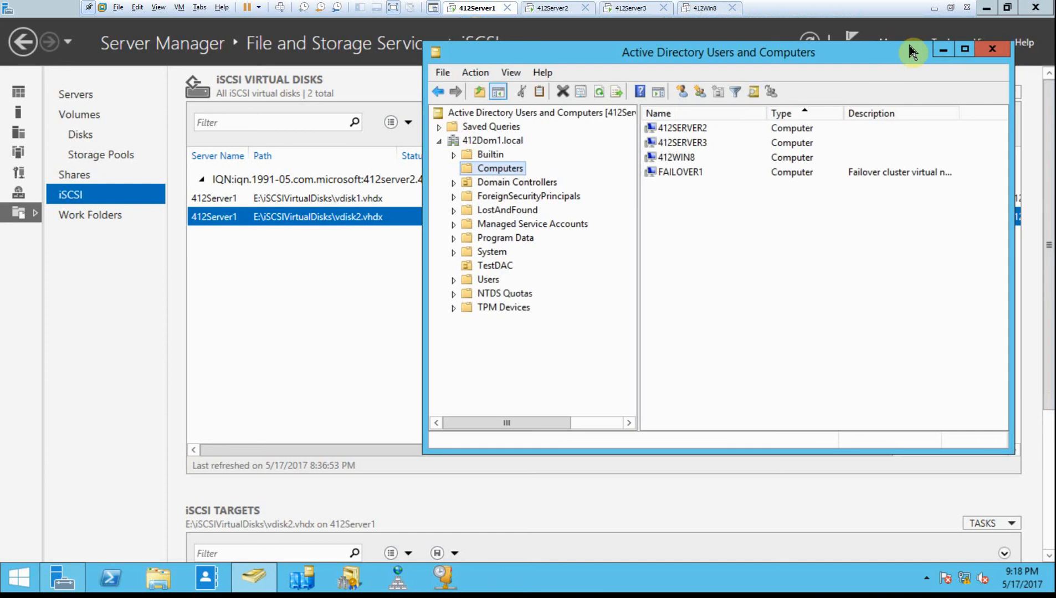
pyautogui.click(991, 49)
# - Open DNS Manager and show the records of the 412Dom1.local forward lookup zone on 412SERVER1
pyautogui.click(942, 43)
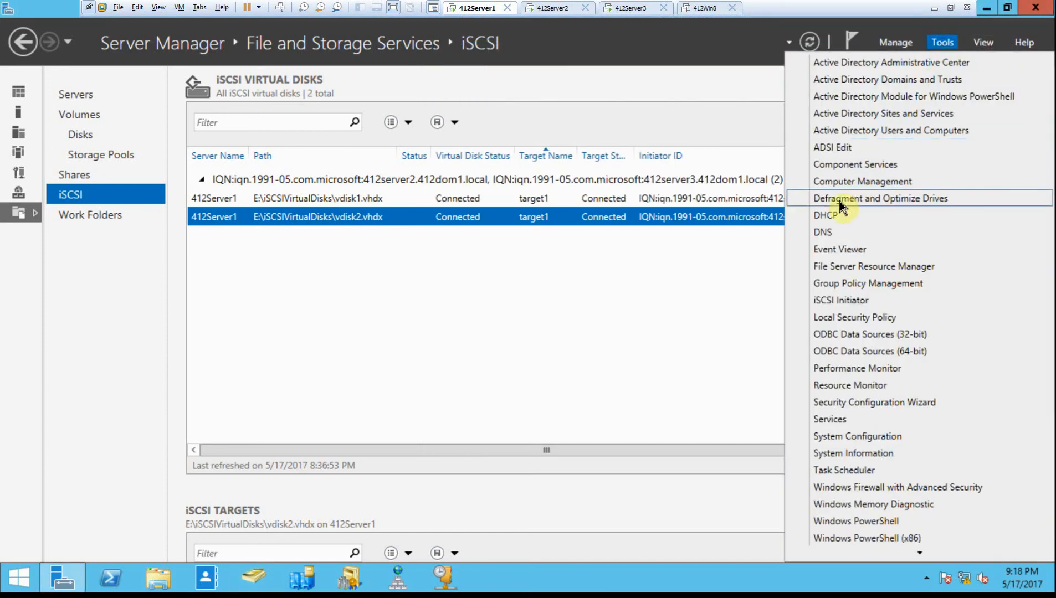
pyautogui.click(820, 232)
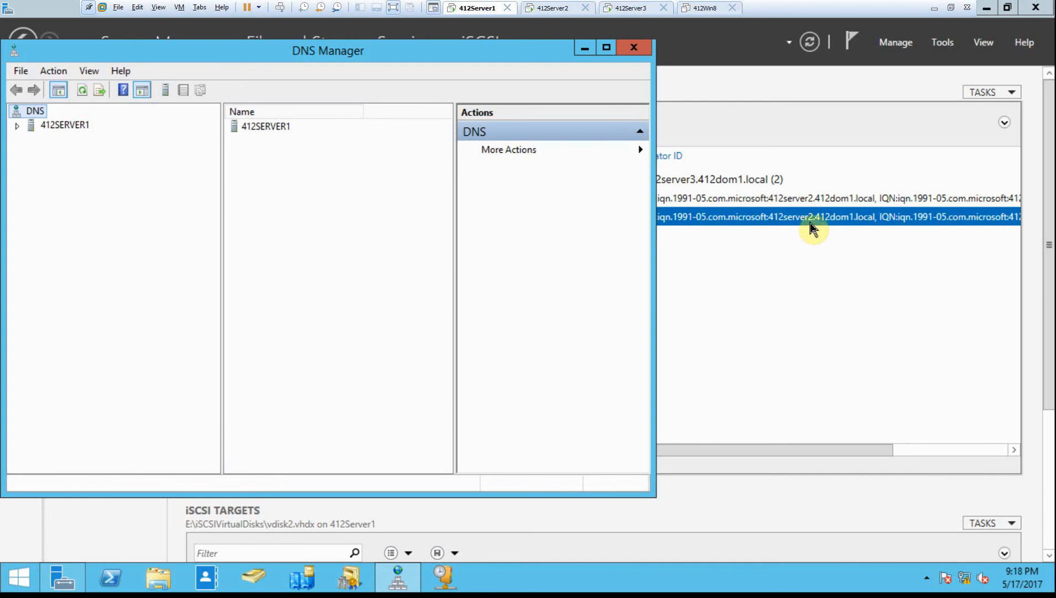
pyautogui.doubleClick(31, 130)
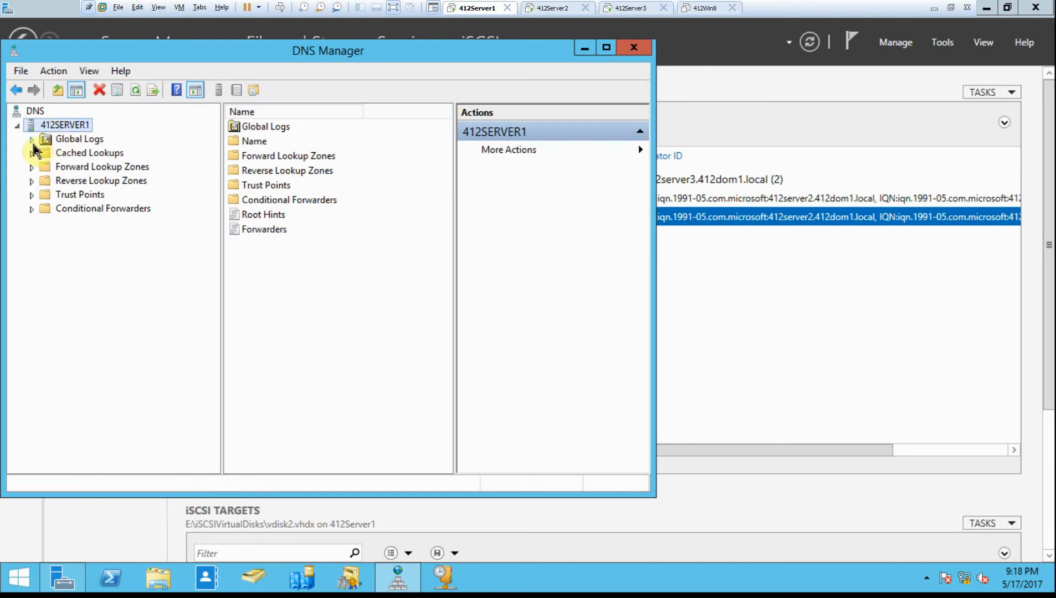
pyautogui.click(32, 139)
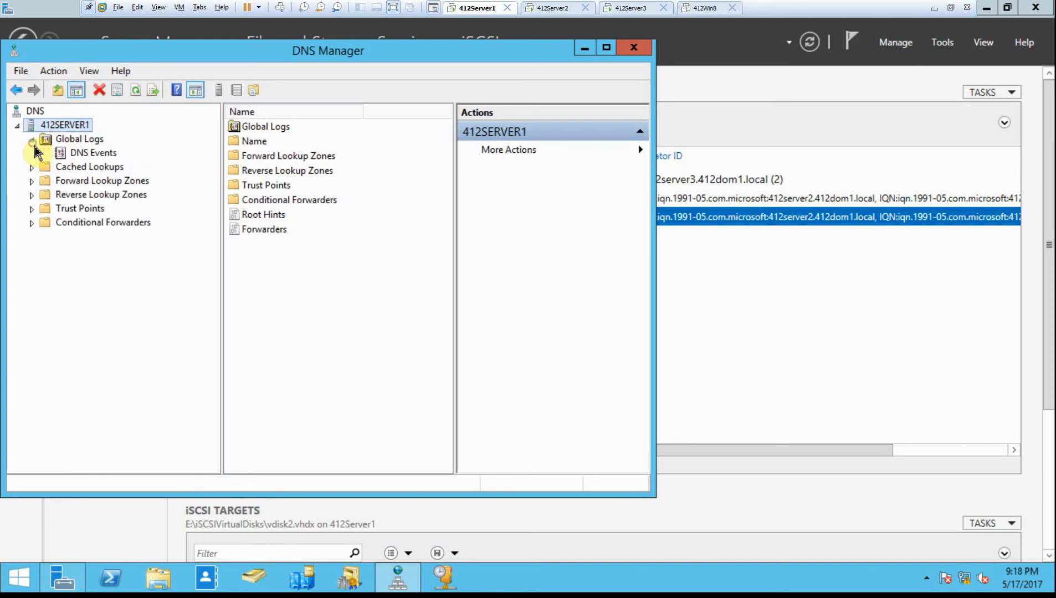
pyautogui.click(31, 167)
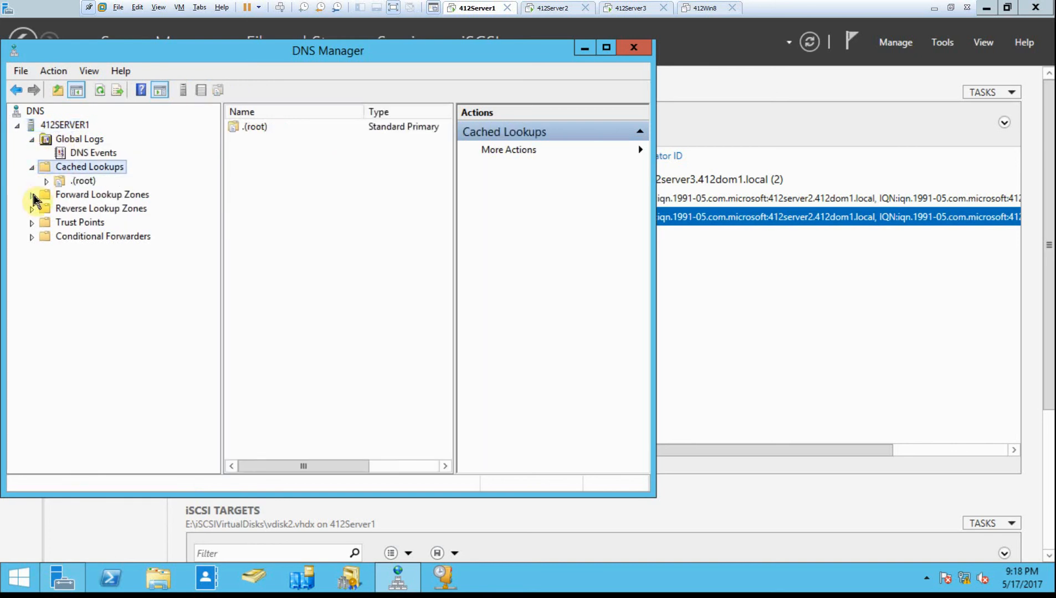
pyautogui.click(34, 197)
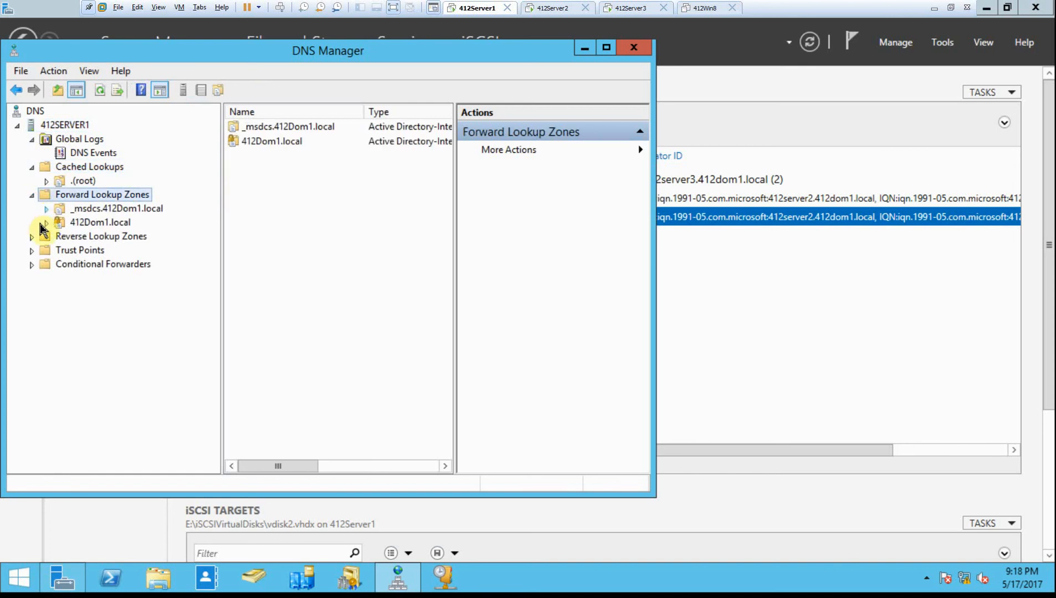
pyautogui.click(79, 224)
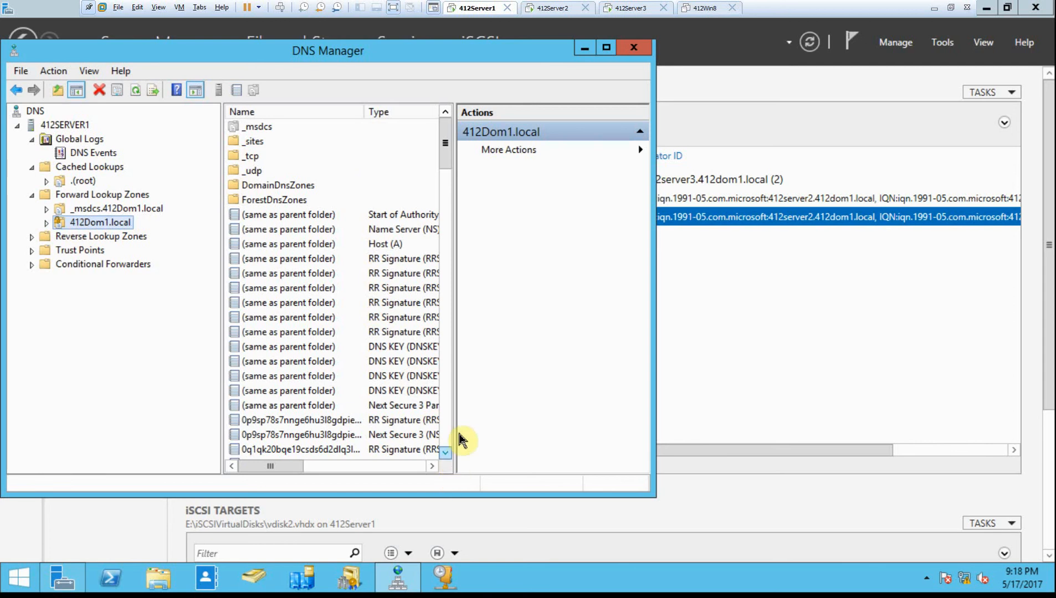
# - Widen the DNS record list, sort the records by type and select the Failover1 host record
pyautogui.moveTo(455, 419); pyautogui.dragTo(676, 394)
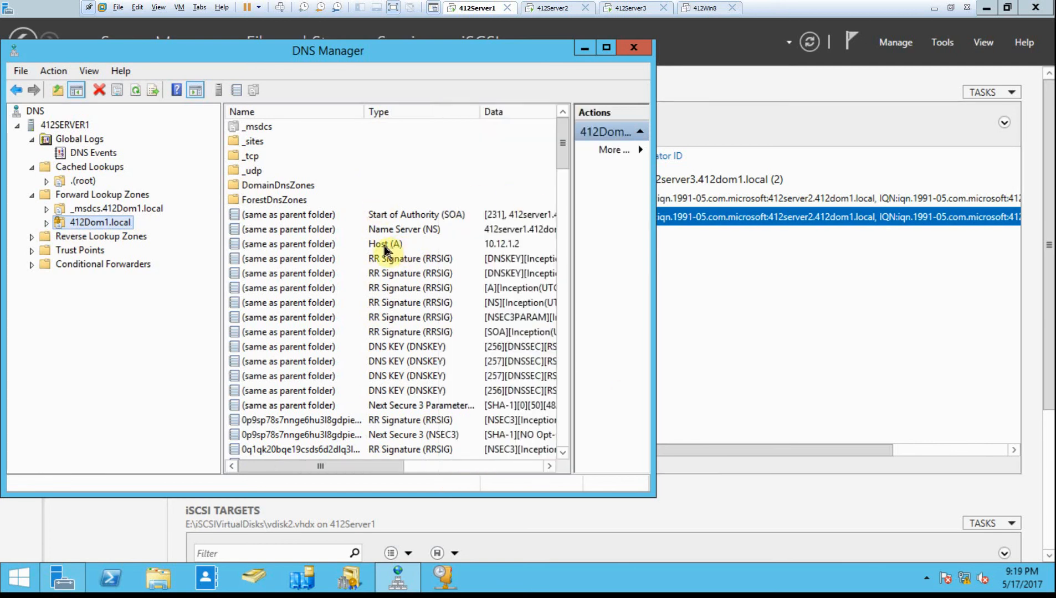
pyautogui.moveTo(653, 493); pyautogui.dragTo(1024, 493)
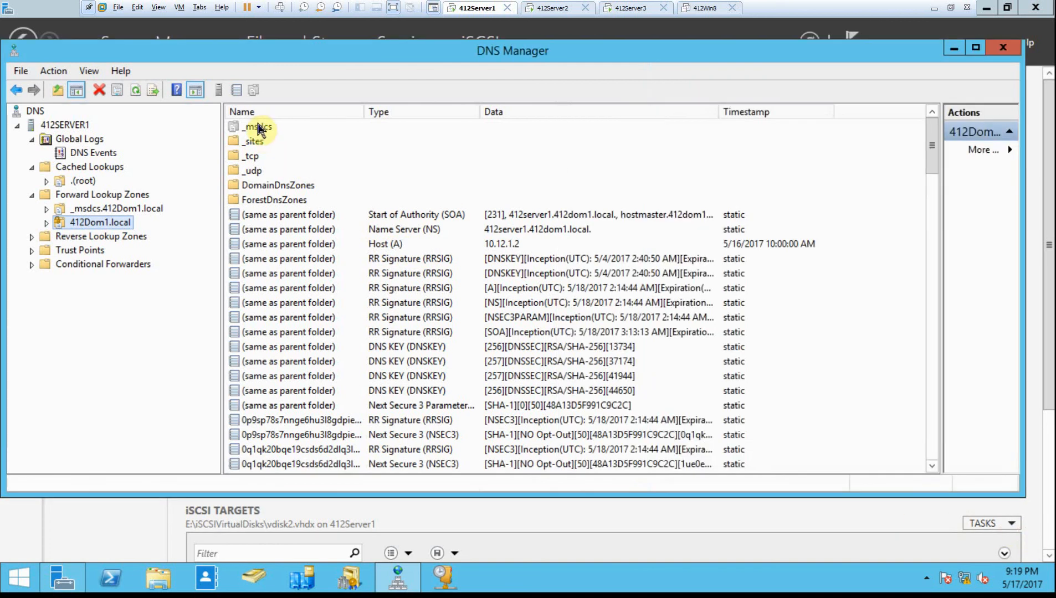
pyautogui.click(397, 242)
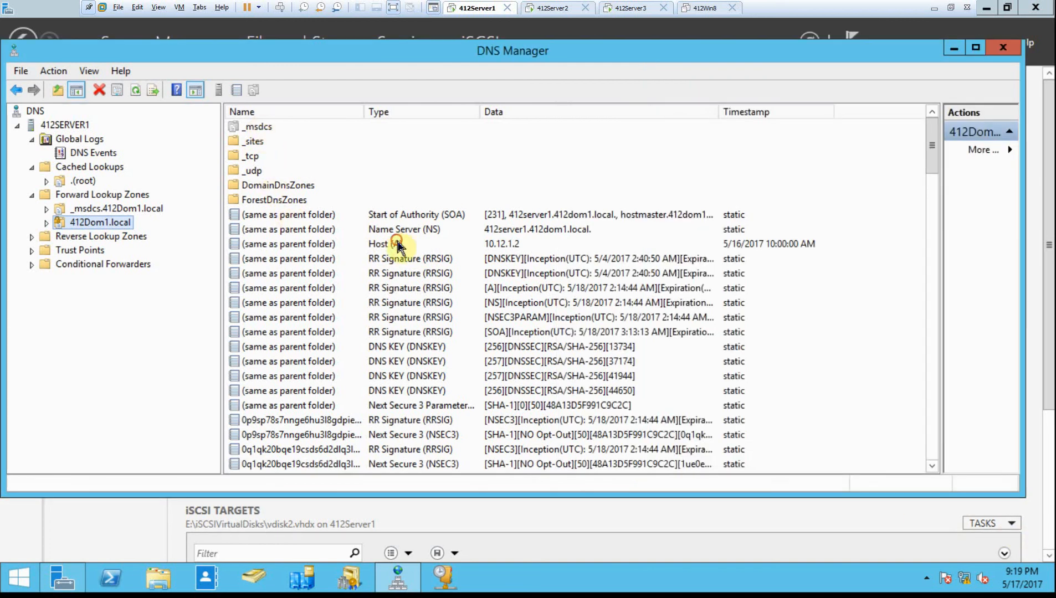
pyautogui.scroll(-10, 477, 238)
pyautogui.scroll(3, 443, 219)
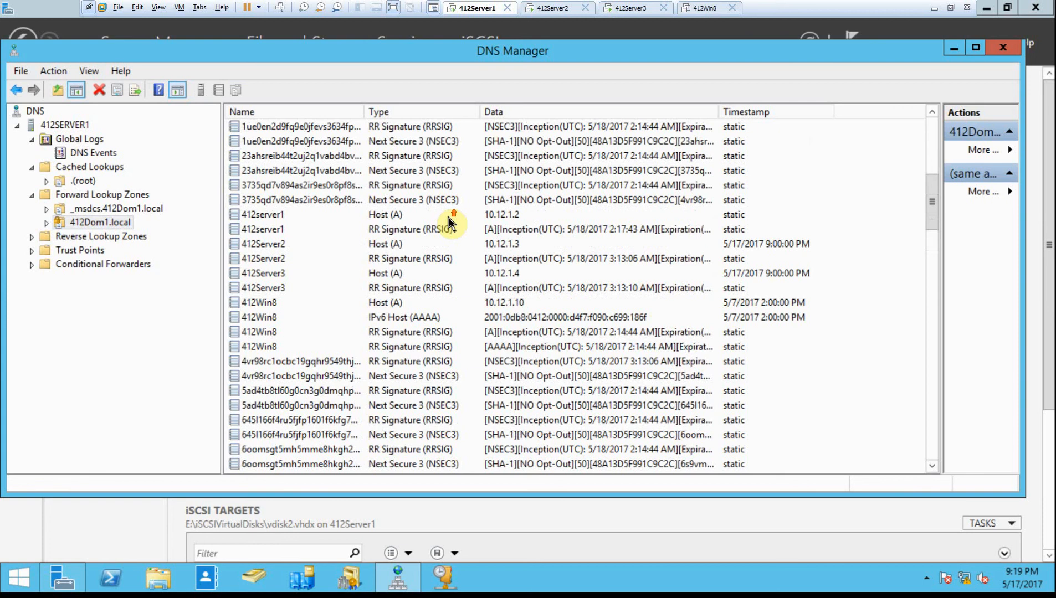
pyautogui.scroll(4, 449, 222)
pyautogui.click(415, 112)
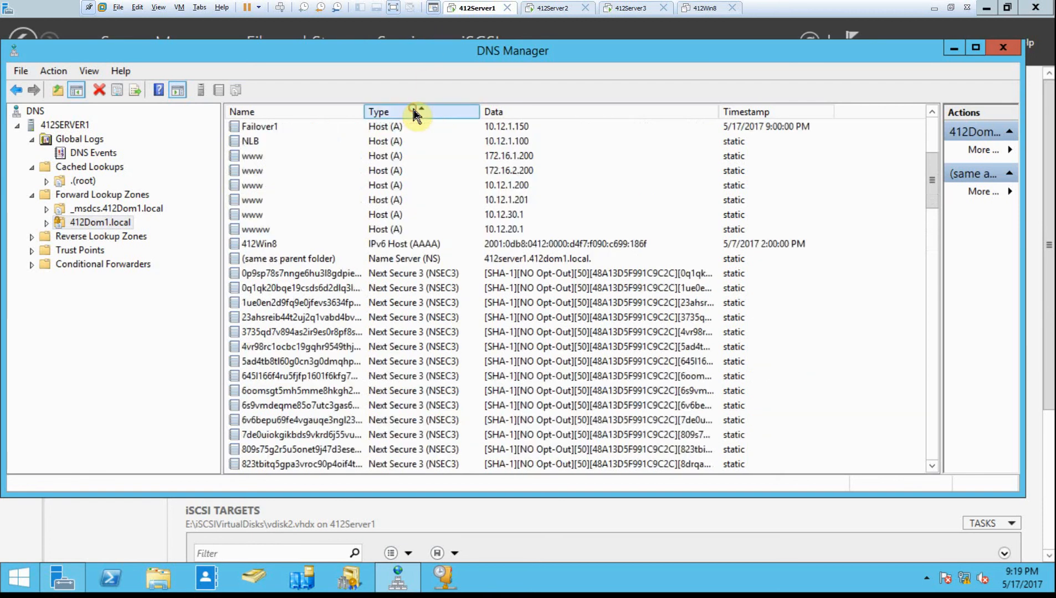
pyautogui.scroll(5, 390, 208)
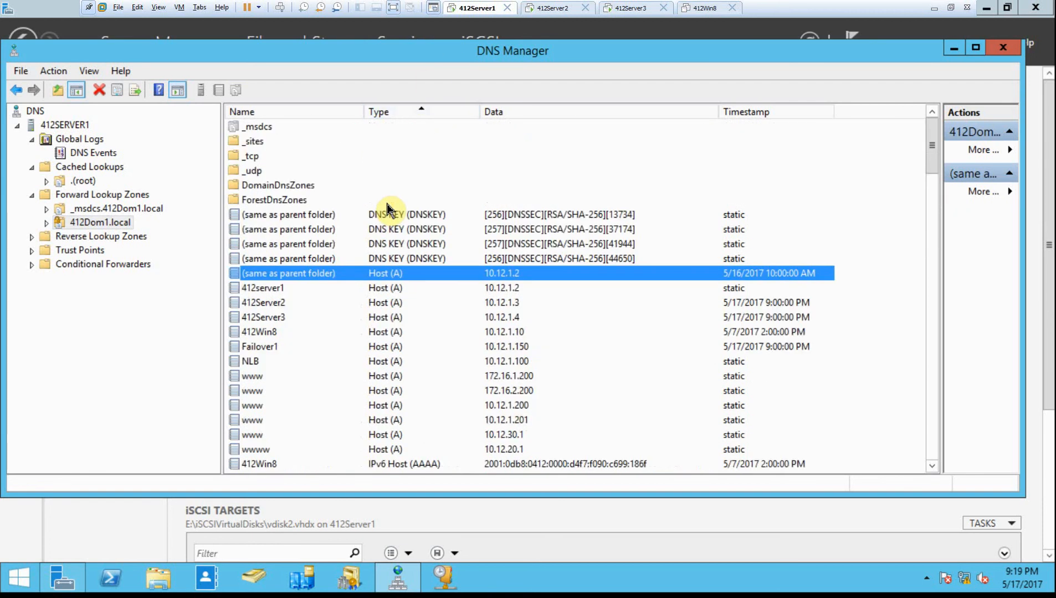
pyautogui.scroll(-1, 389, 207)
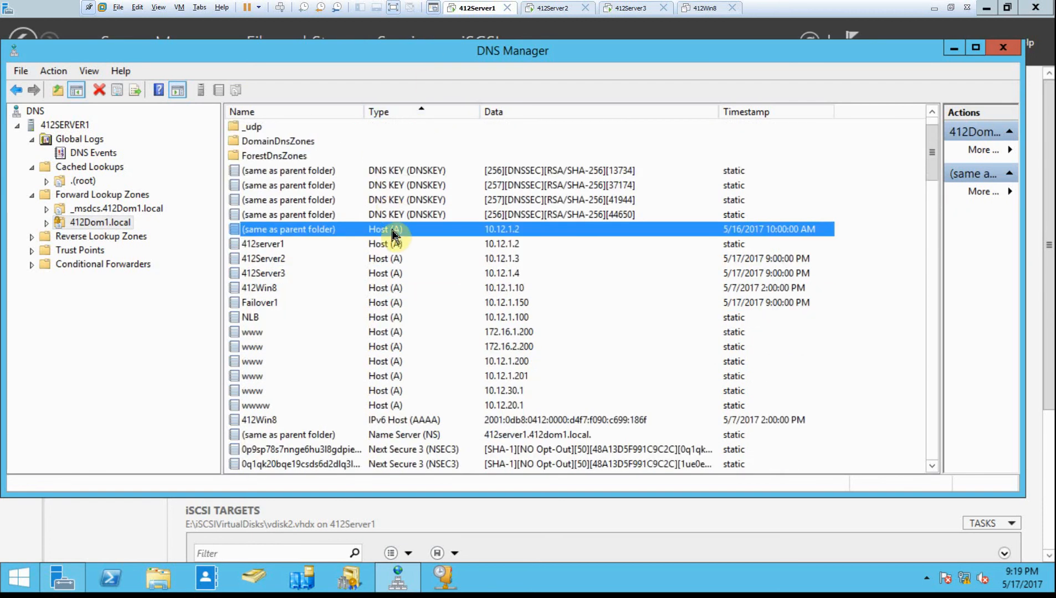
pyautogui.click(264, 303)
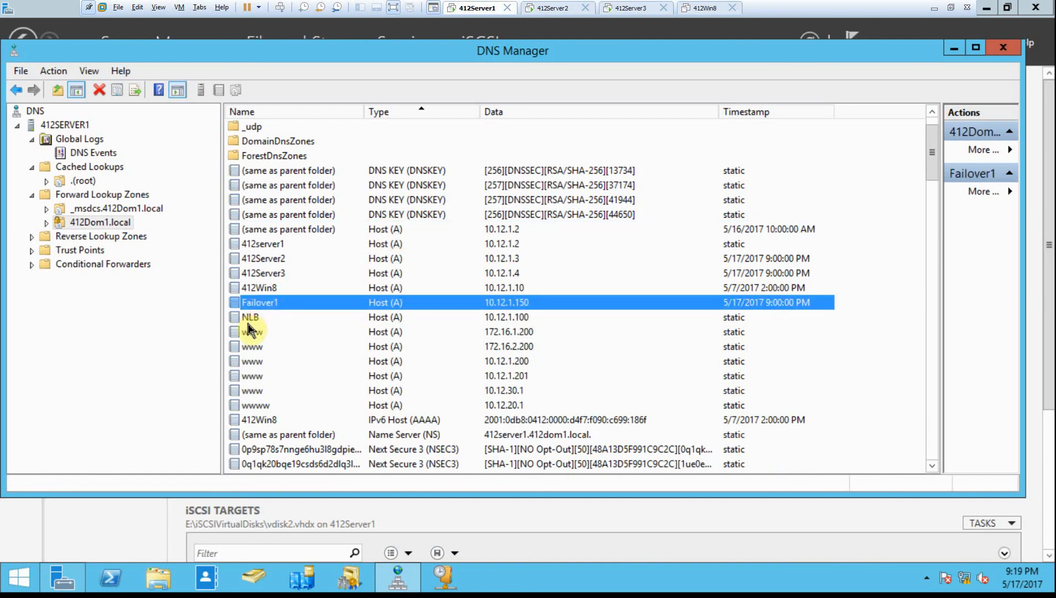
# - Delete the NLB host record from the 412Dom1.local zone
pyautogui.click(250, 318)
pyautogui.rightClick(250, 321)
pyautogui.click(267, 328)
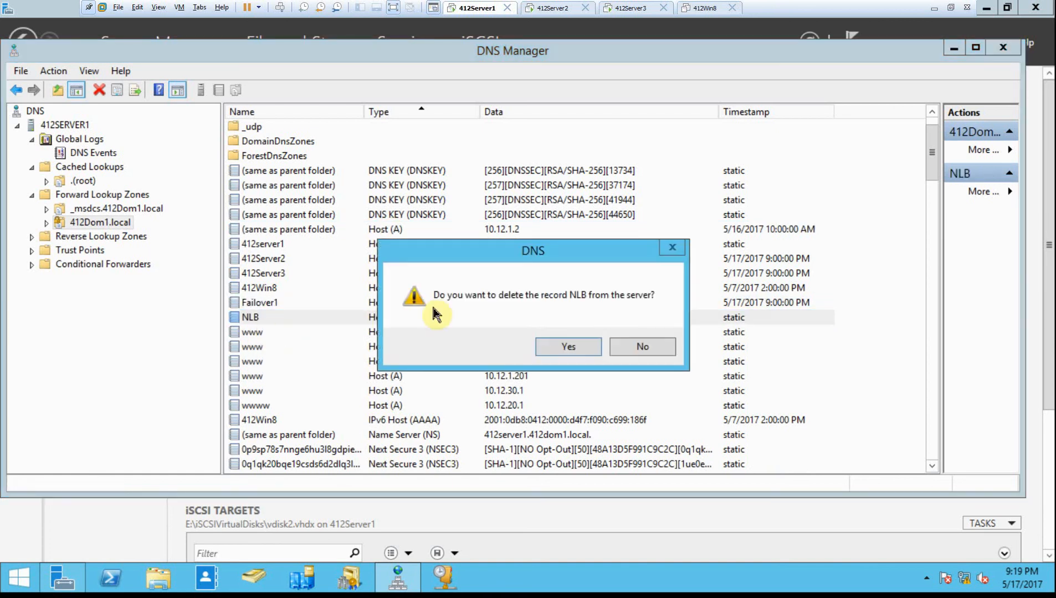
pyautogui.click(580, 343)
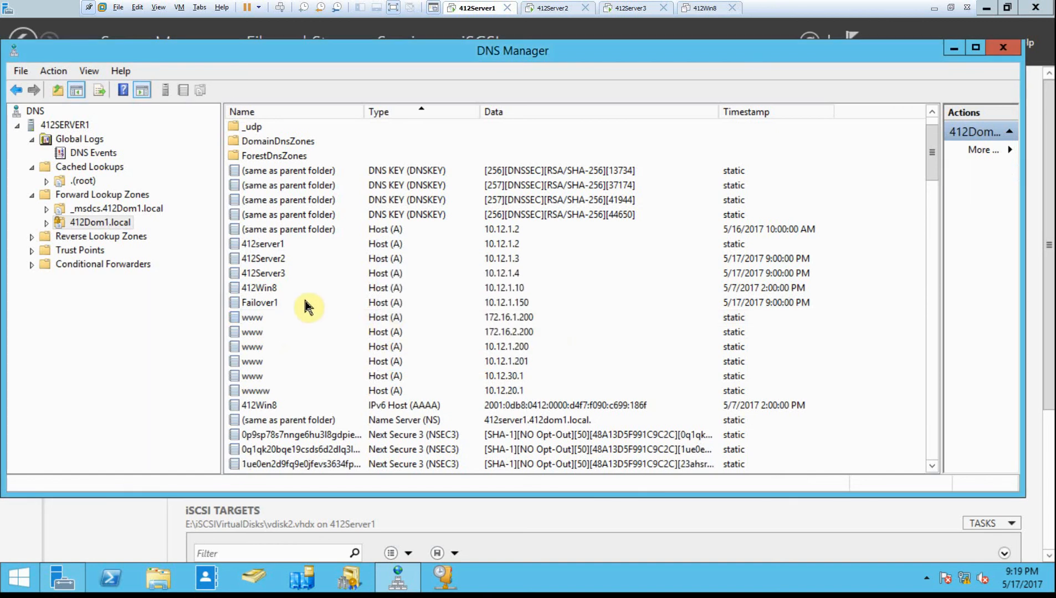